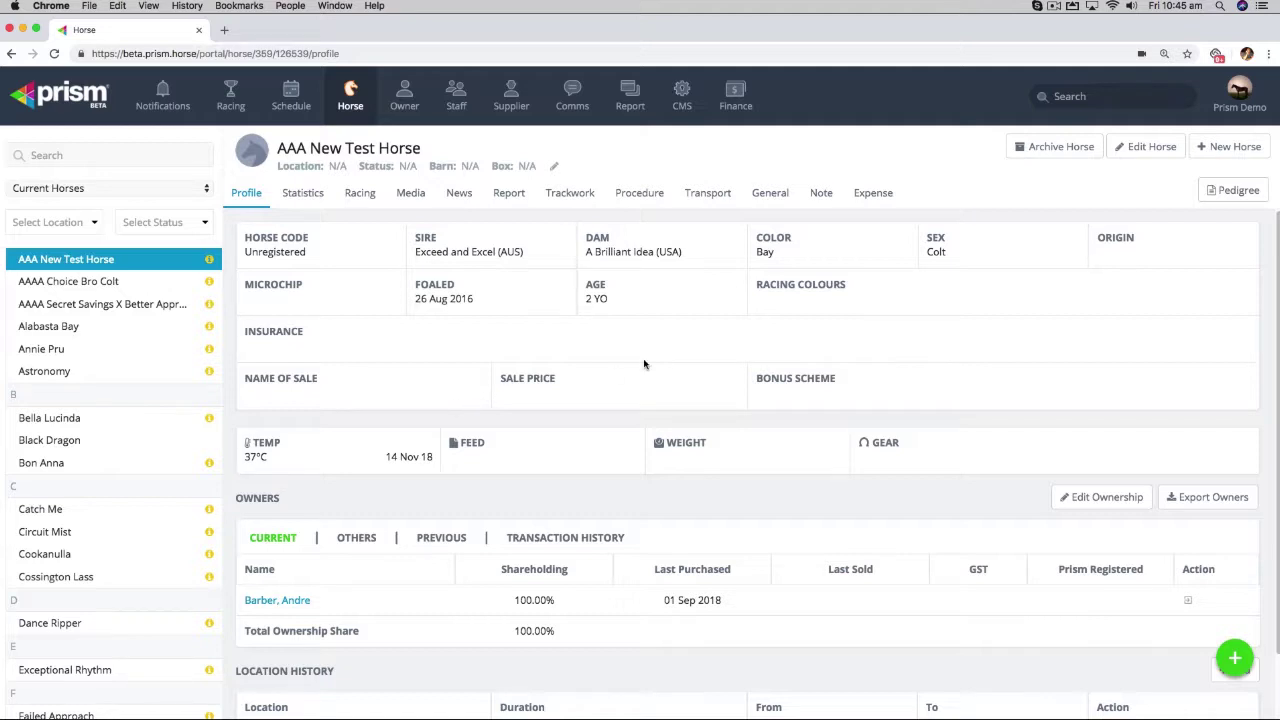
- Open the master data configuration and show the Location values of the Horse Location & Status screen
{"action": "left_click", "coordinate": [1240, 101]}
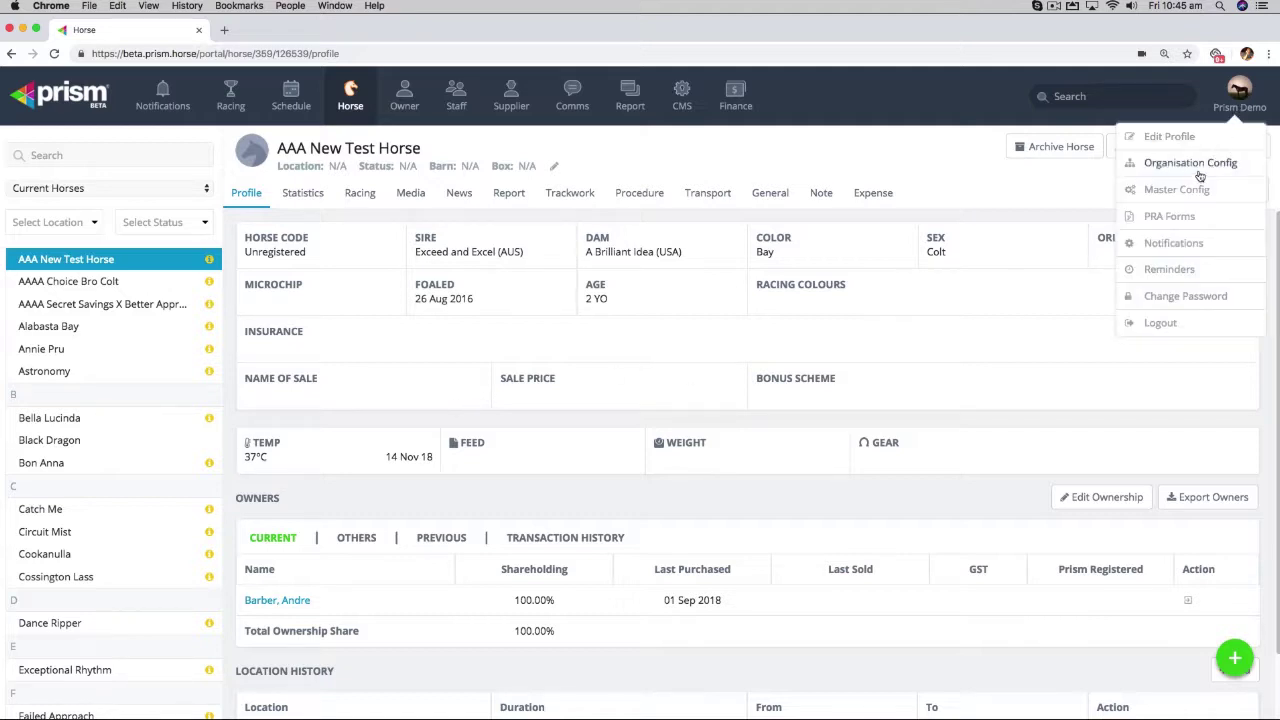
{"action": "left_click", "coordinate": [1176, 191]}
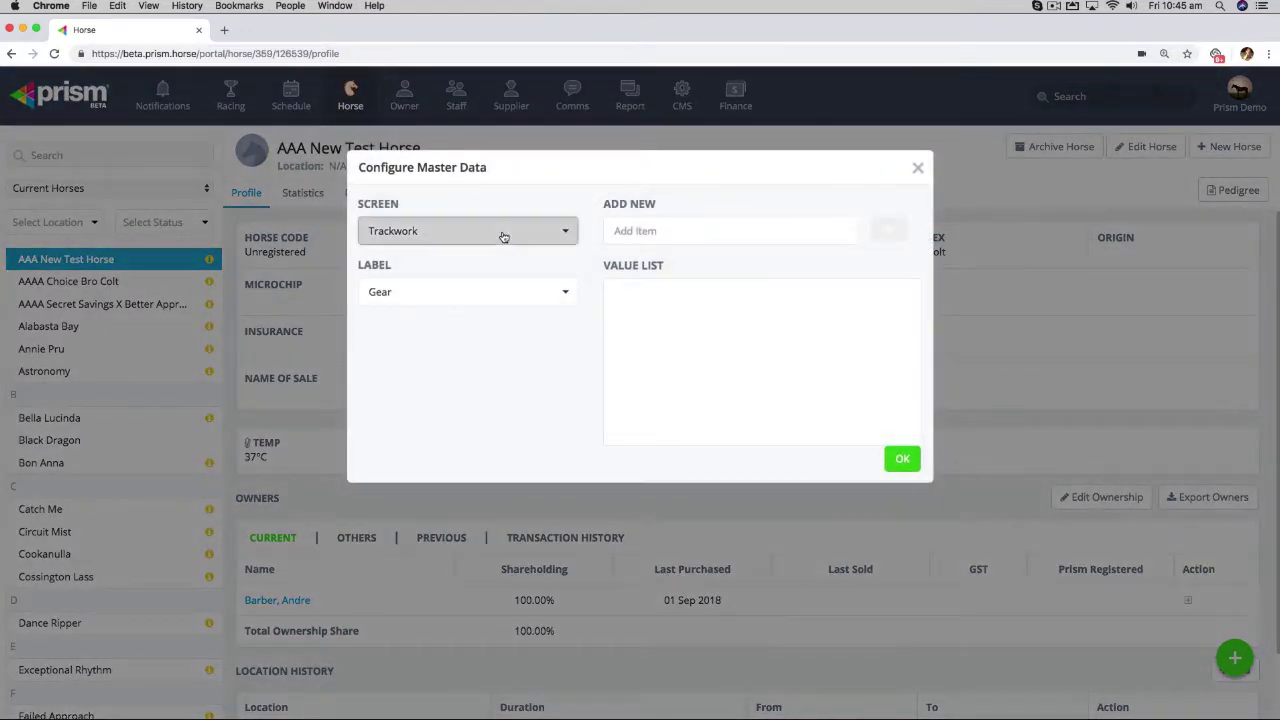
{"action": "left_click", "coordinate": [504, 237]}
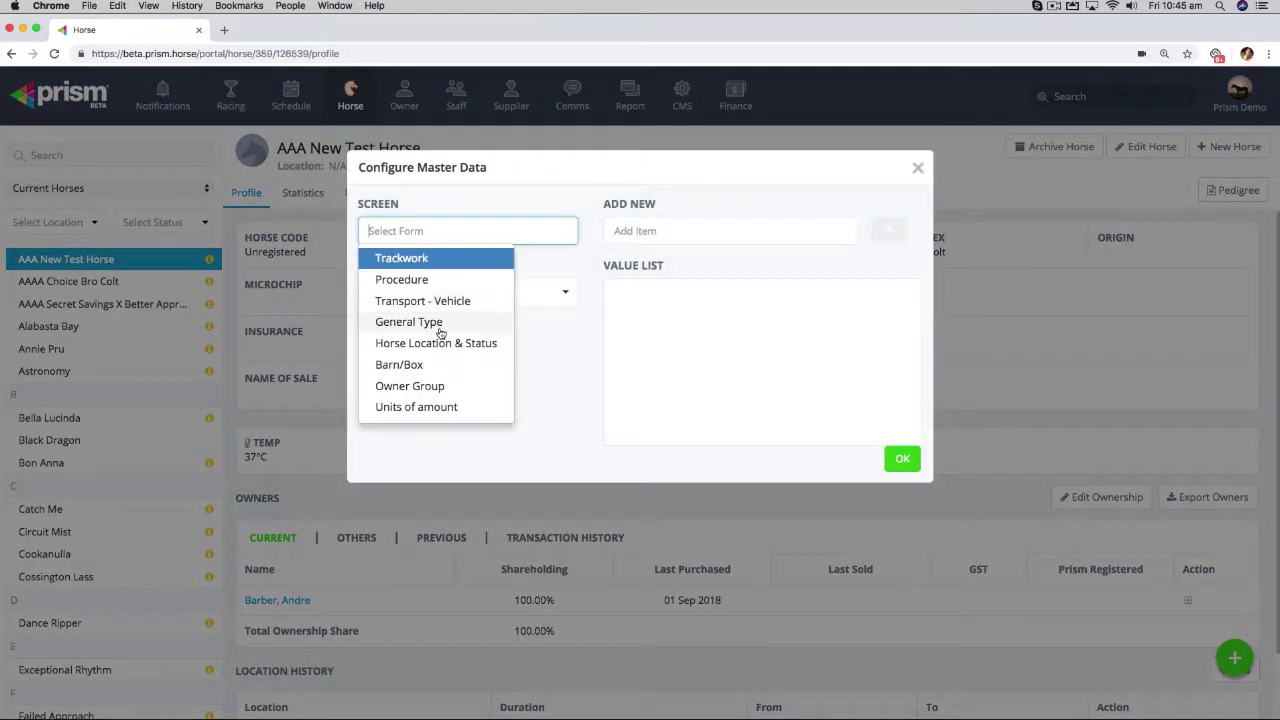
{"action": "left_click", "coordinate": [458, 346]}
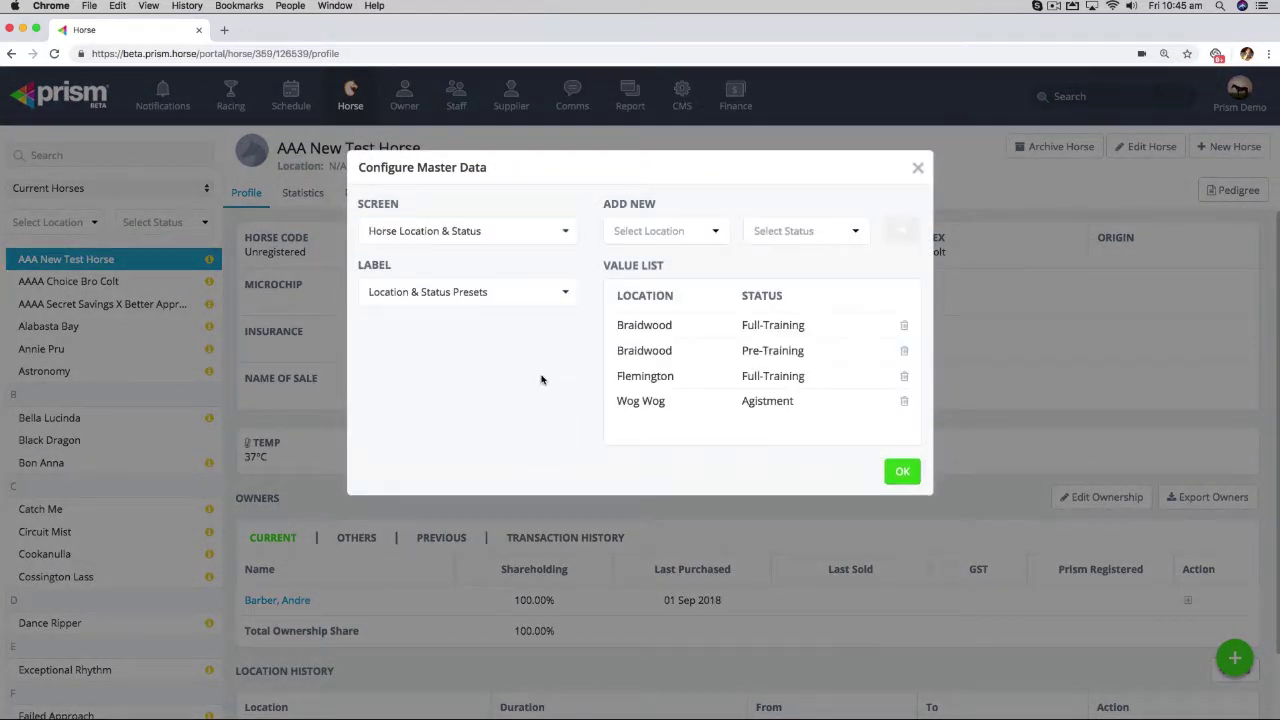
{"action": "left_click", "coordinate": [566, 296]}
{"action": "left_click", "coordinate": [500, 344]}
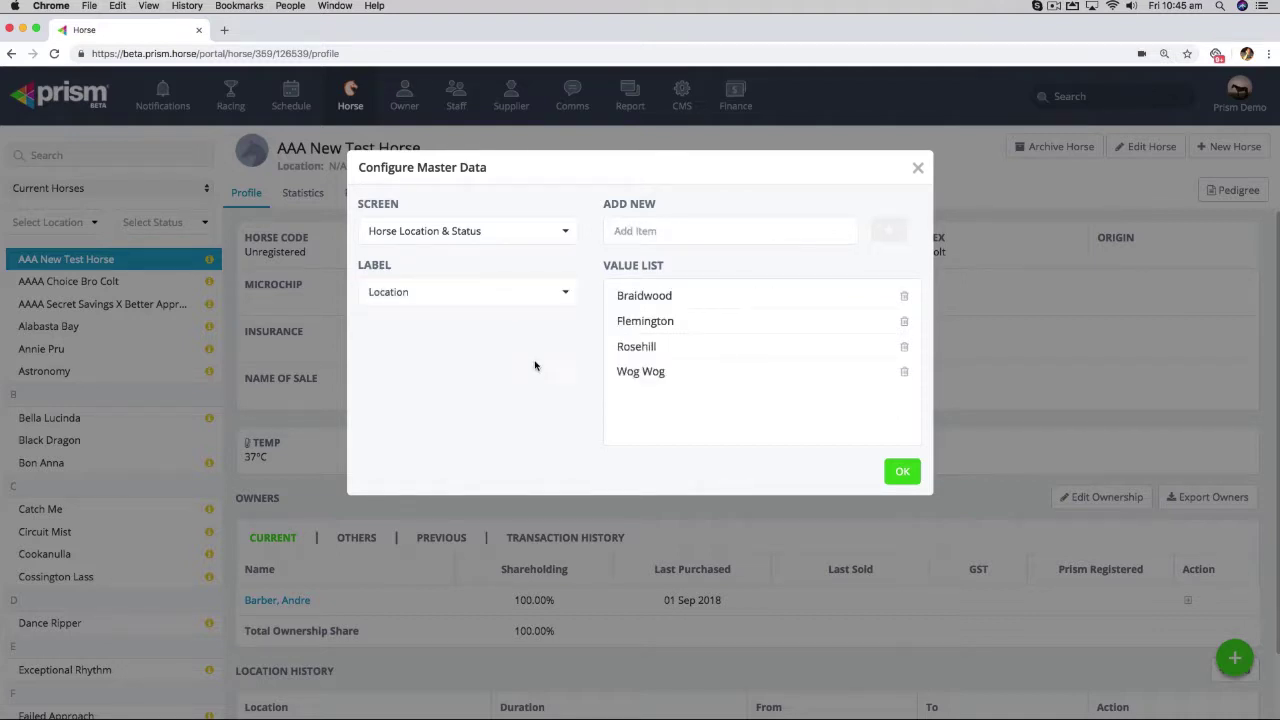
- Add "Braidwood (flat fee)" as a new location value and close the master data configuration
{"action": "left_click", "coordinate": [778, 231]}
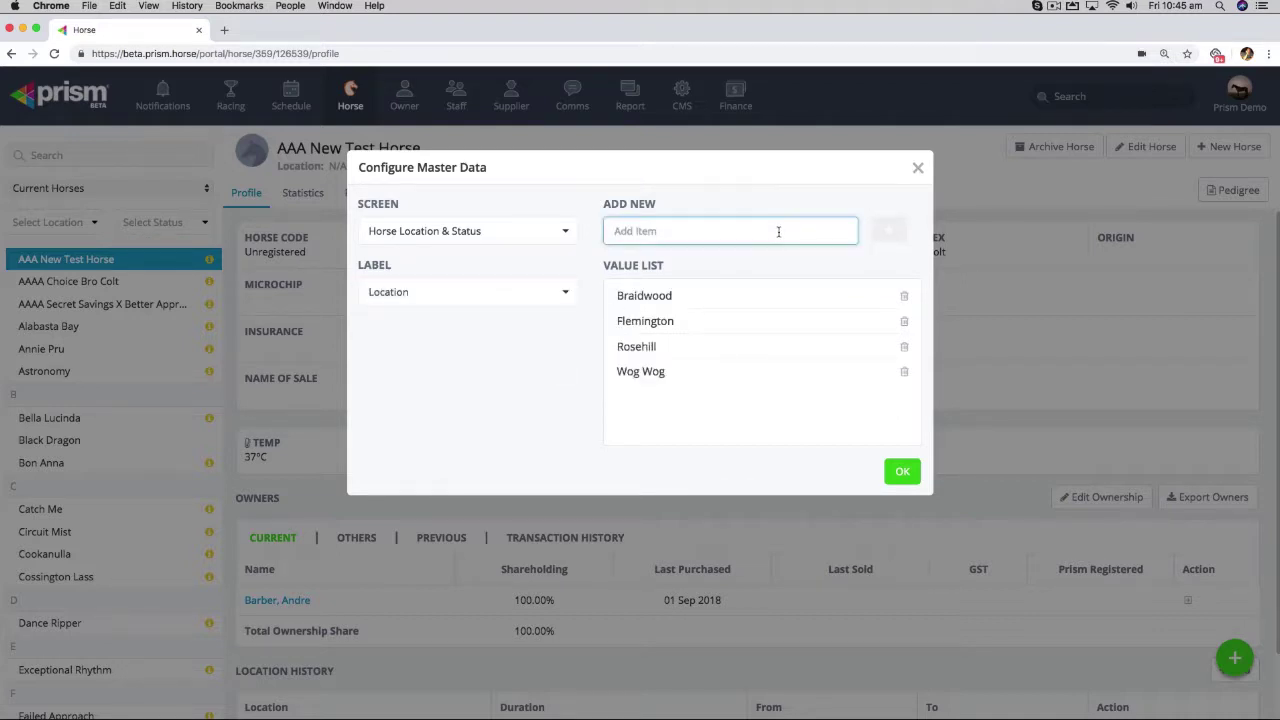
{"action": "type", "text": "Braidwood (flat Fe"}
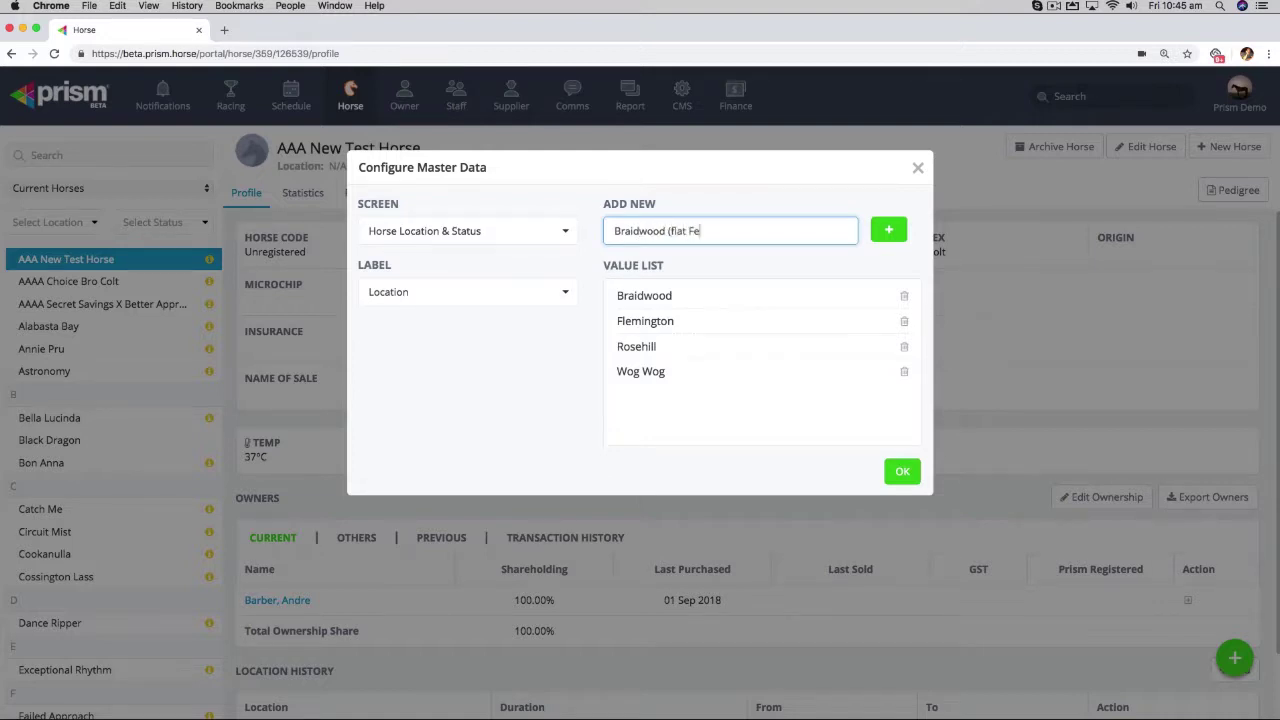
{"action": "key", "text": "BackSpace"}
{"action": "key", "text": "BackSpace"}
{"action": "key", "text": "BackSpace"}
{"action": "left_click", "coordinate": [886, 232]}
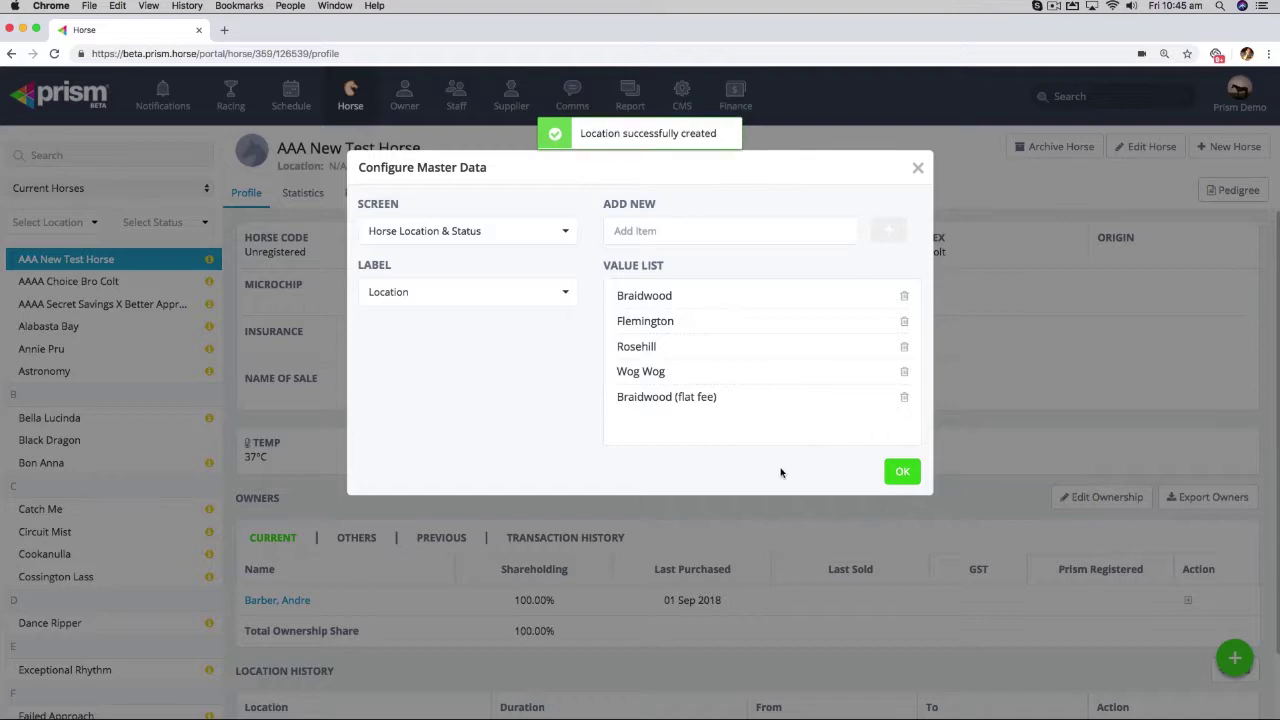
{"action": "left_click", "coordinate": [901, 472]}
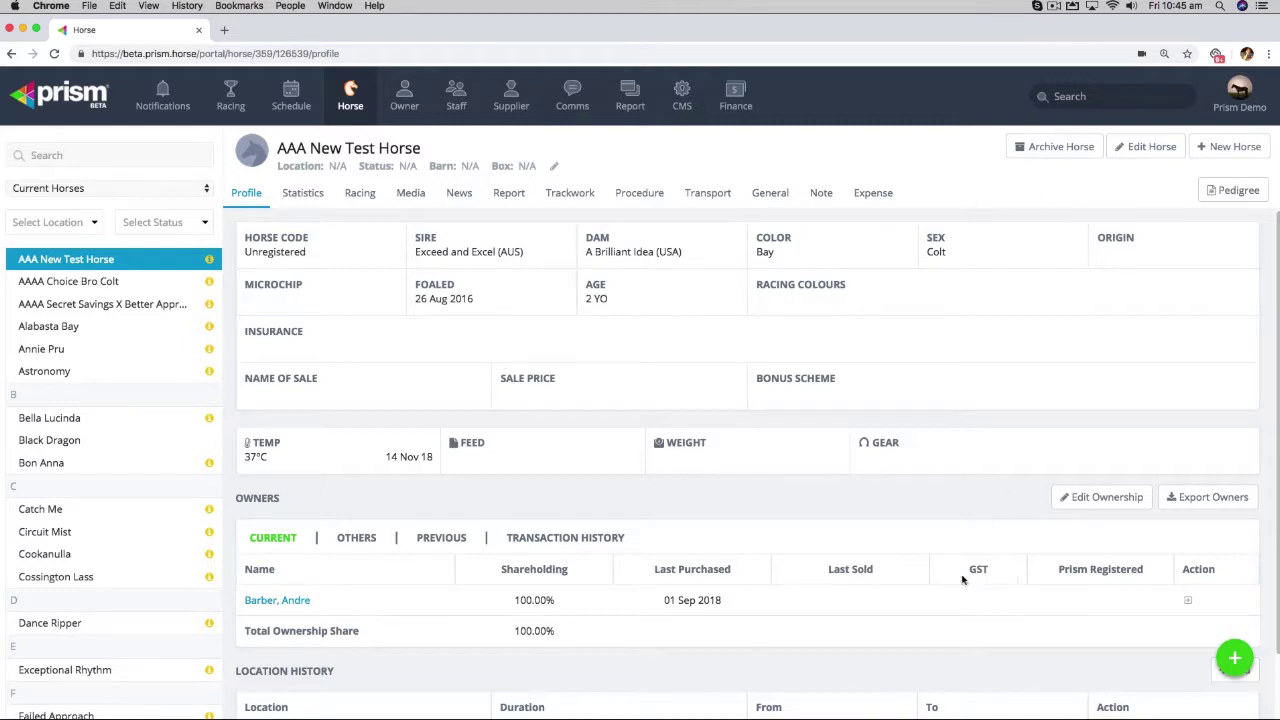
- Create a finance day rate rule for location Braidwood (flat fee) with status Full-Training and a rate of $0
{"action": "left_click", "coordinate": [735, 95]}
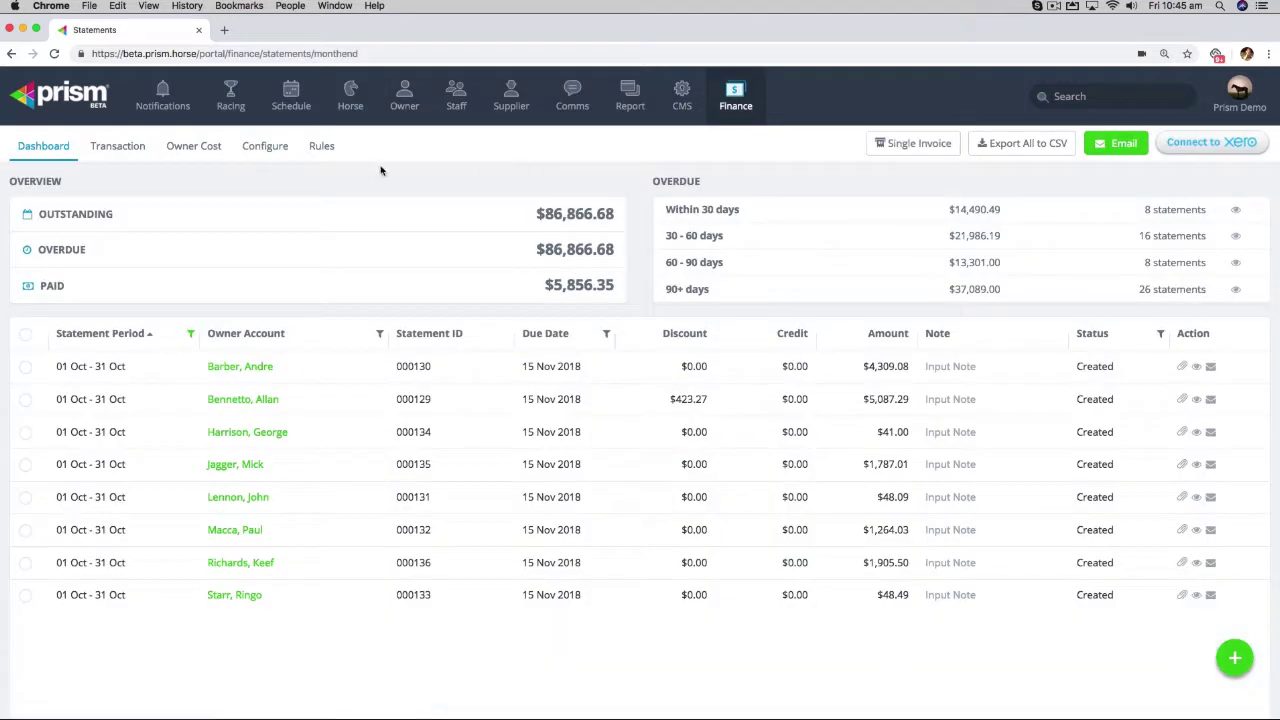
{"action": "left_click", "coordinate": [322, 150]}
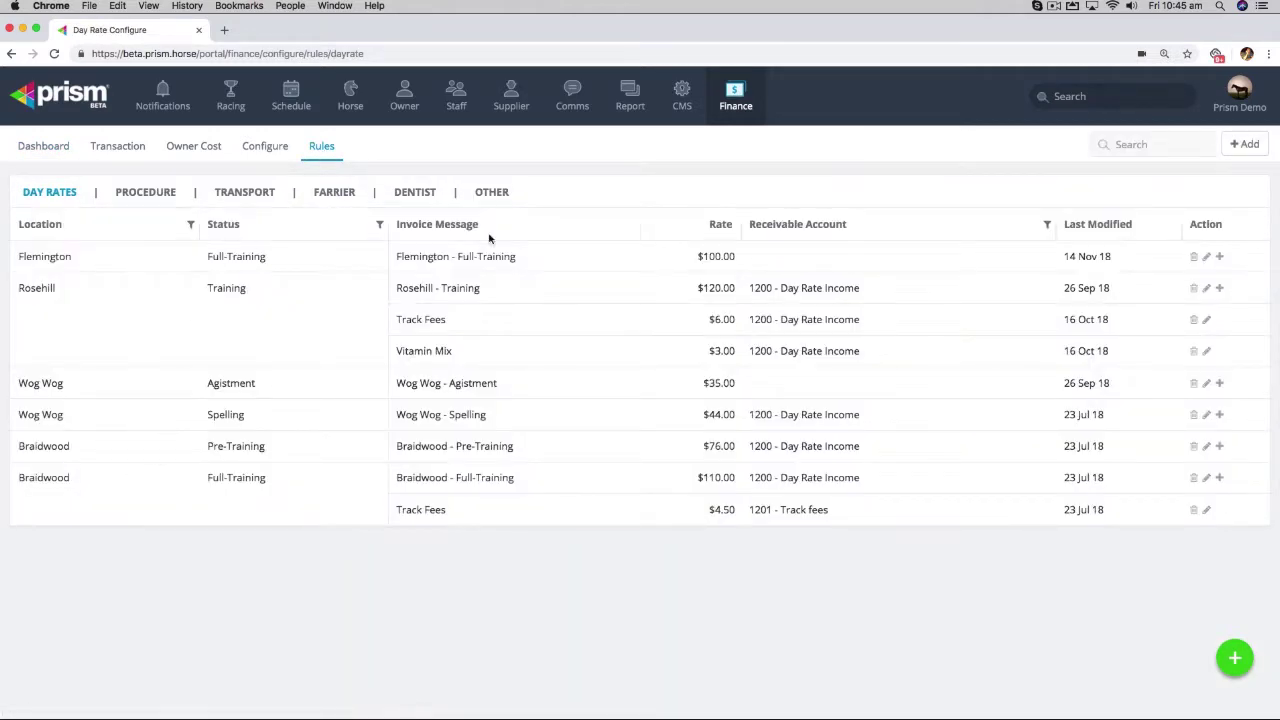
{"action": "left_click", "coordinate": [1260, 150]}
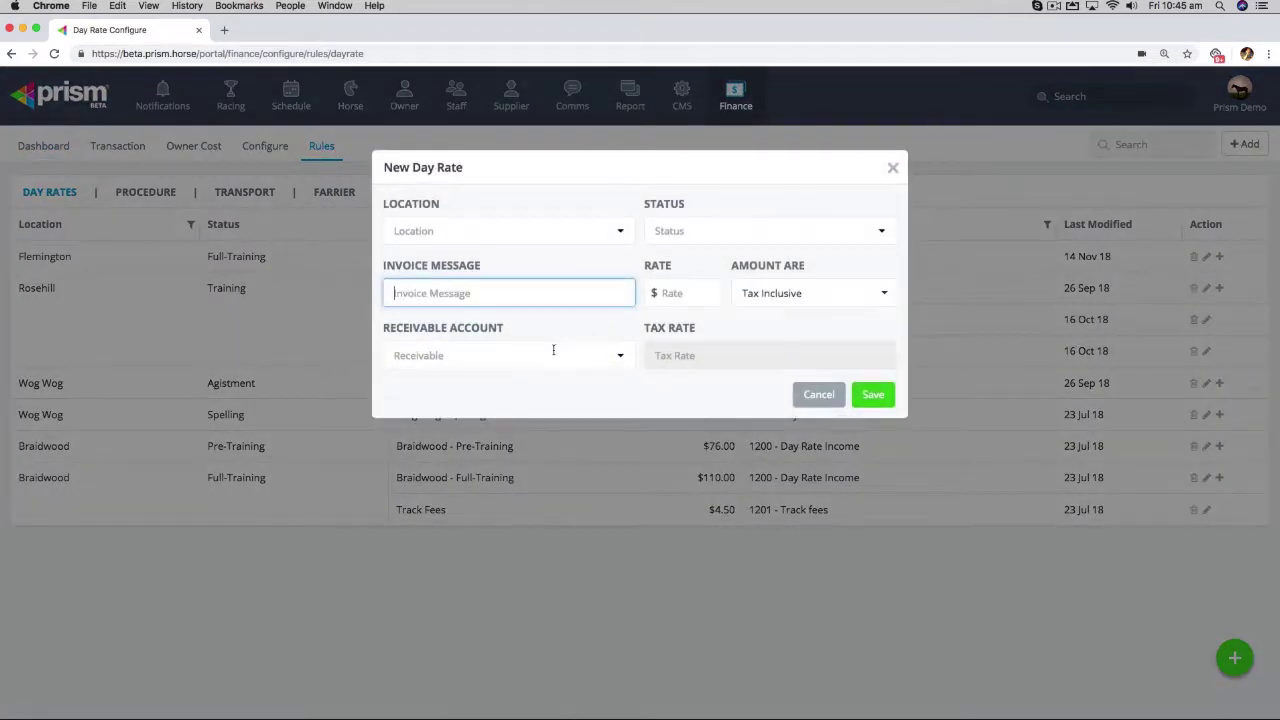
{"action": "left_click", "coordinate": [612, 233]}
{"action": "left_click", "coordinate": [540, 300]}
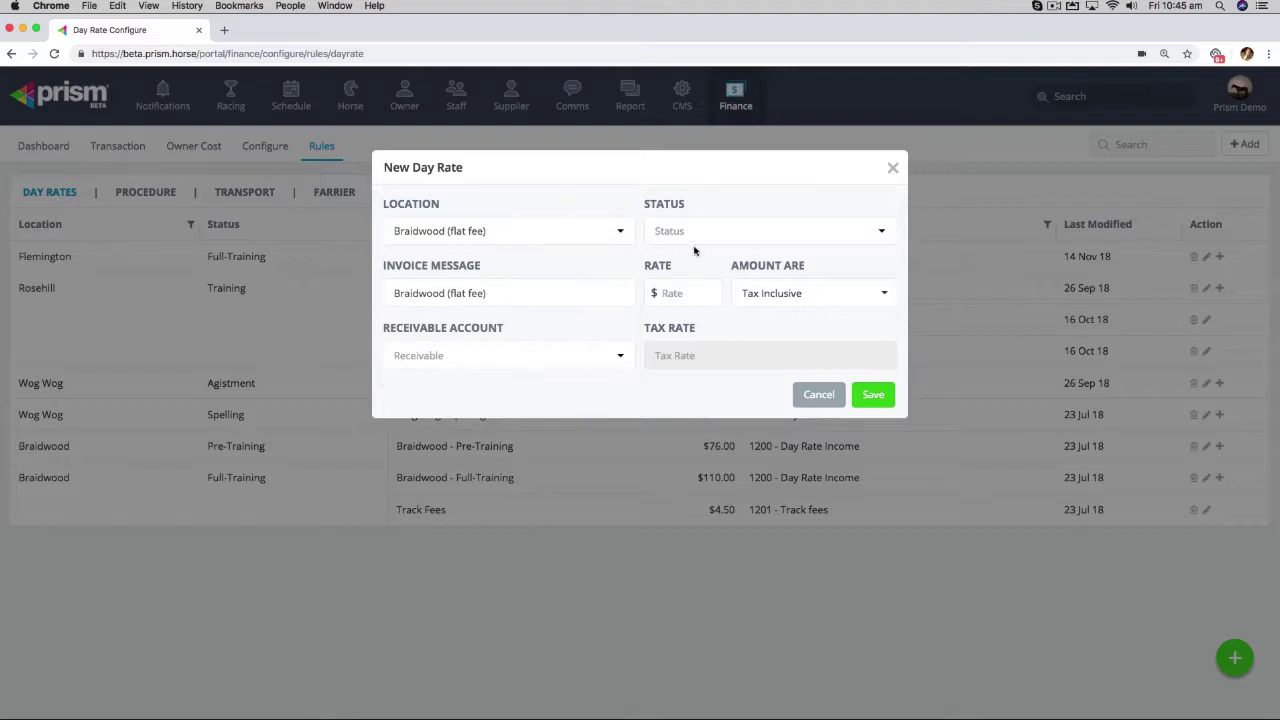
{"action": "left_click", "coordinate": [700, 238]}
{"action": "left_click", "coordinate": [728, 387]}
{"action": "left_click", "coordinate": [688, 296]}
{"action": "type", "text": "0"}
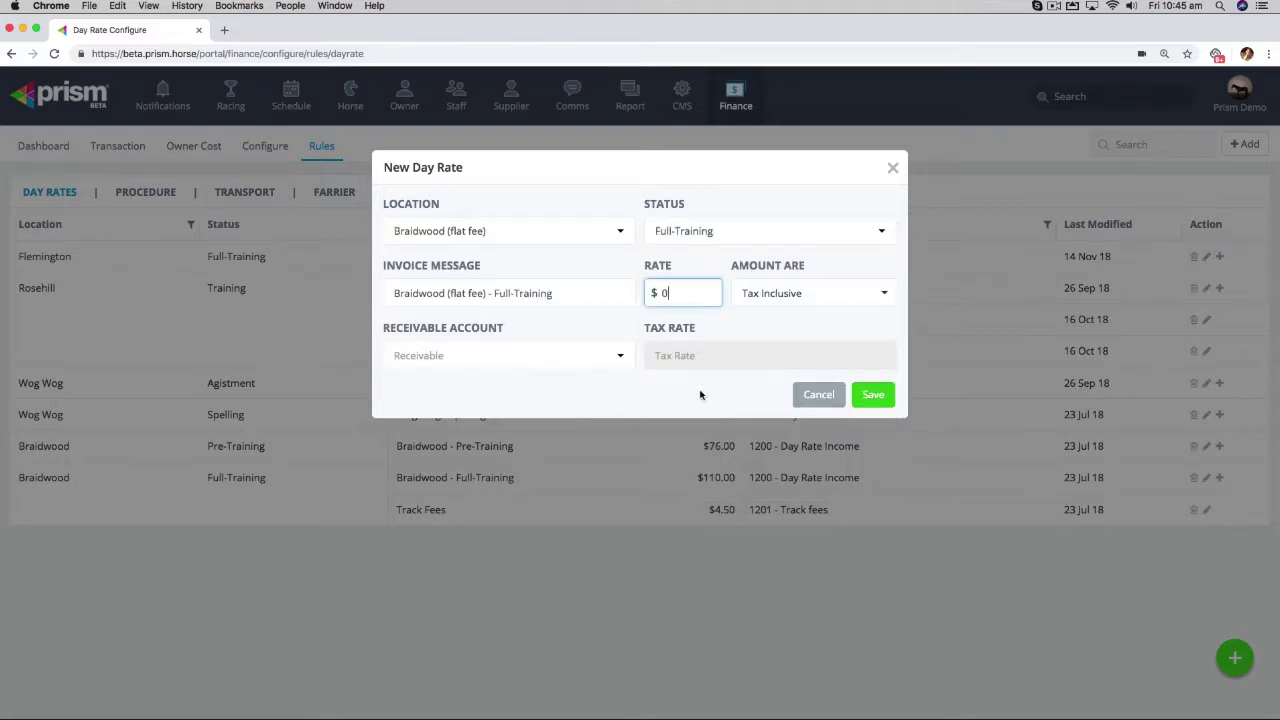
{"action": "left_click", "coordinate": [857, 395]}
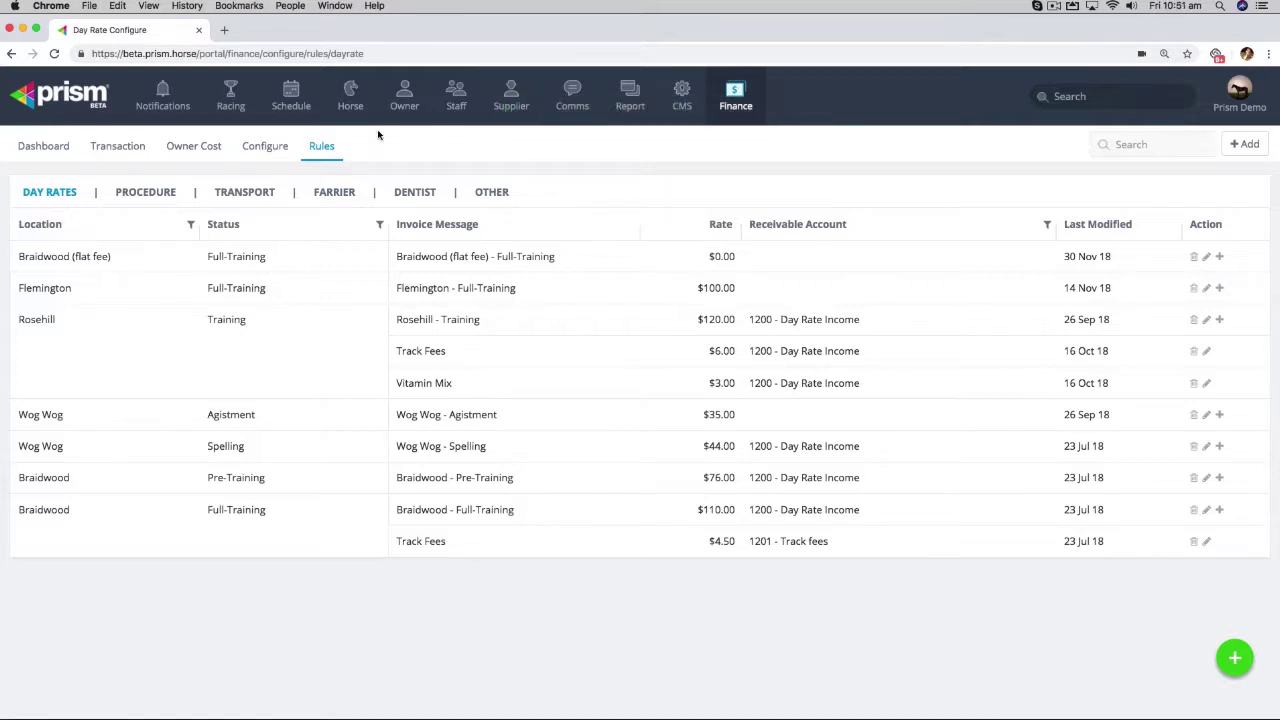
- Open the profile of the horse Shady Diamond from the current horses
{"action": "left_click", "coordinate": [350, 100]}
{"action": "scroll", "coordinate": [143, 480], "scroll_direction": "down", "scroll_amount": 10}
{"action": "left_click", "coordinate": [143, 474]}
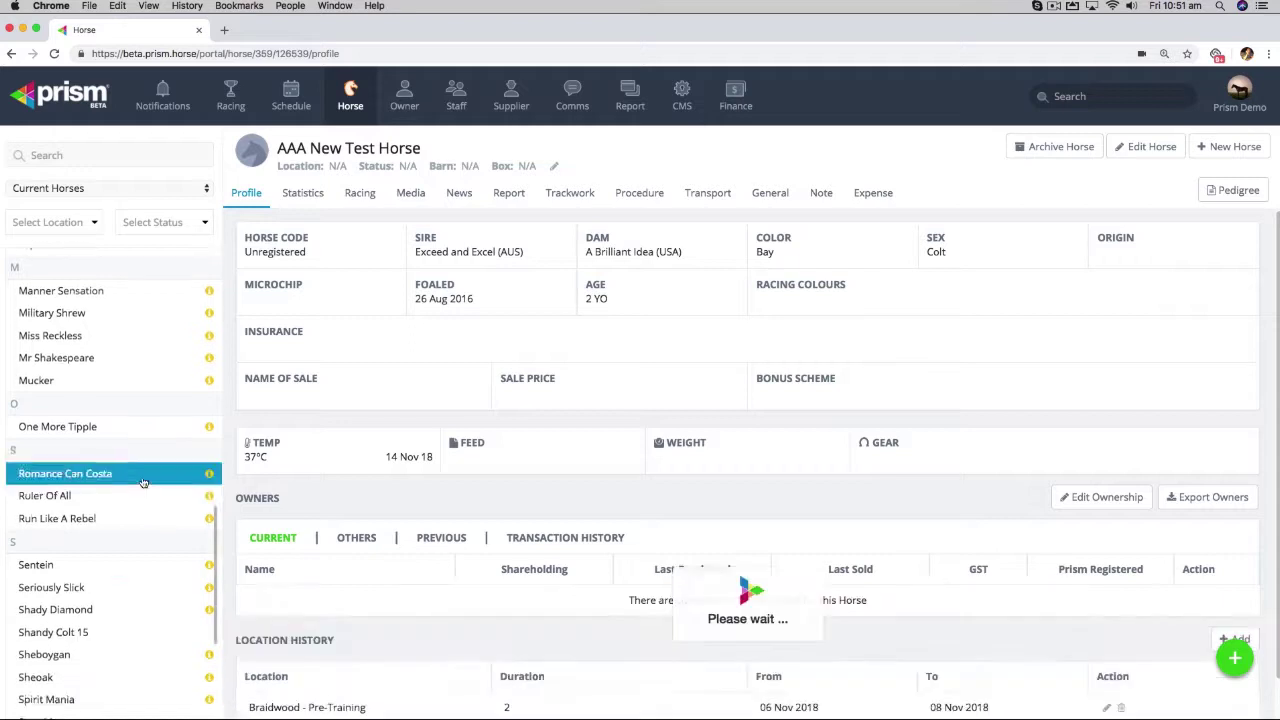
{"action": "scroll", "coordinate": [143, 483], "scroll_direction": "down", "scroll_amount": 2}
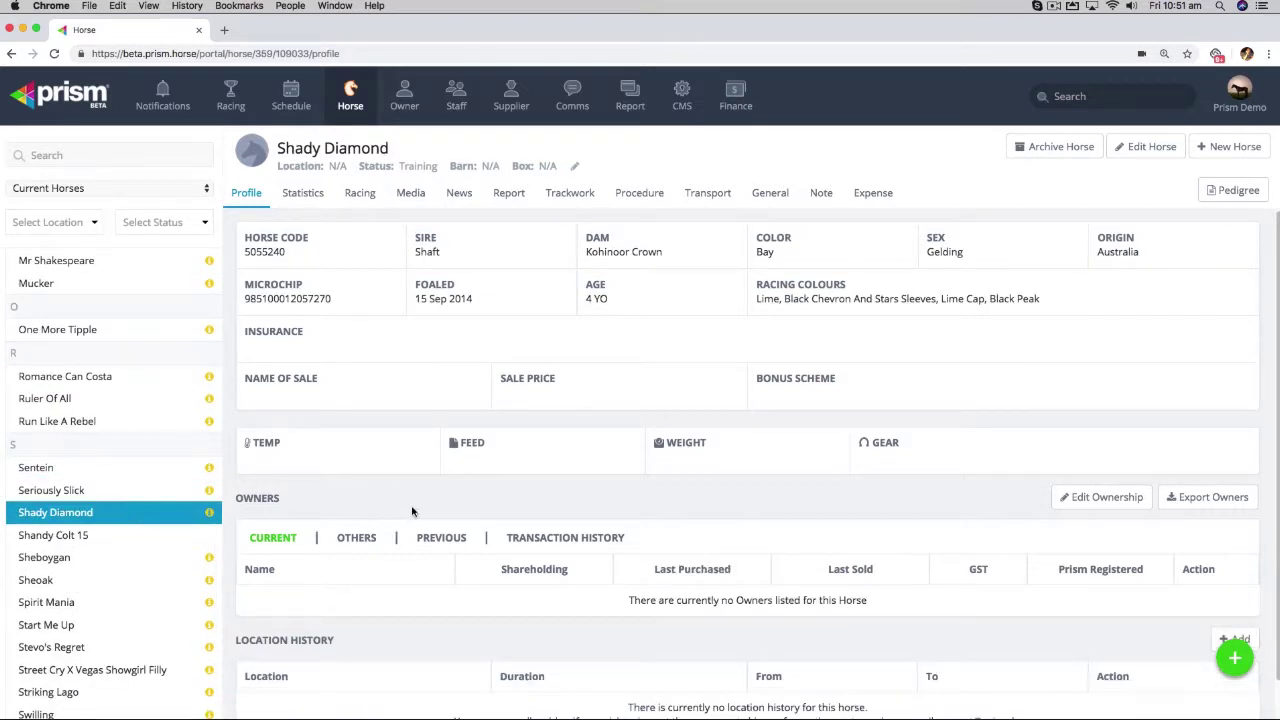
- Start a new location history entry for Shady Diamond with location Braidwood (flat fee) and status Full-Training
{"action": "left_click", "coordinate": [1222, 640]}
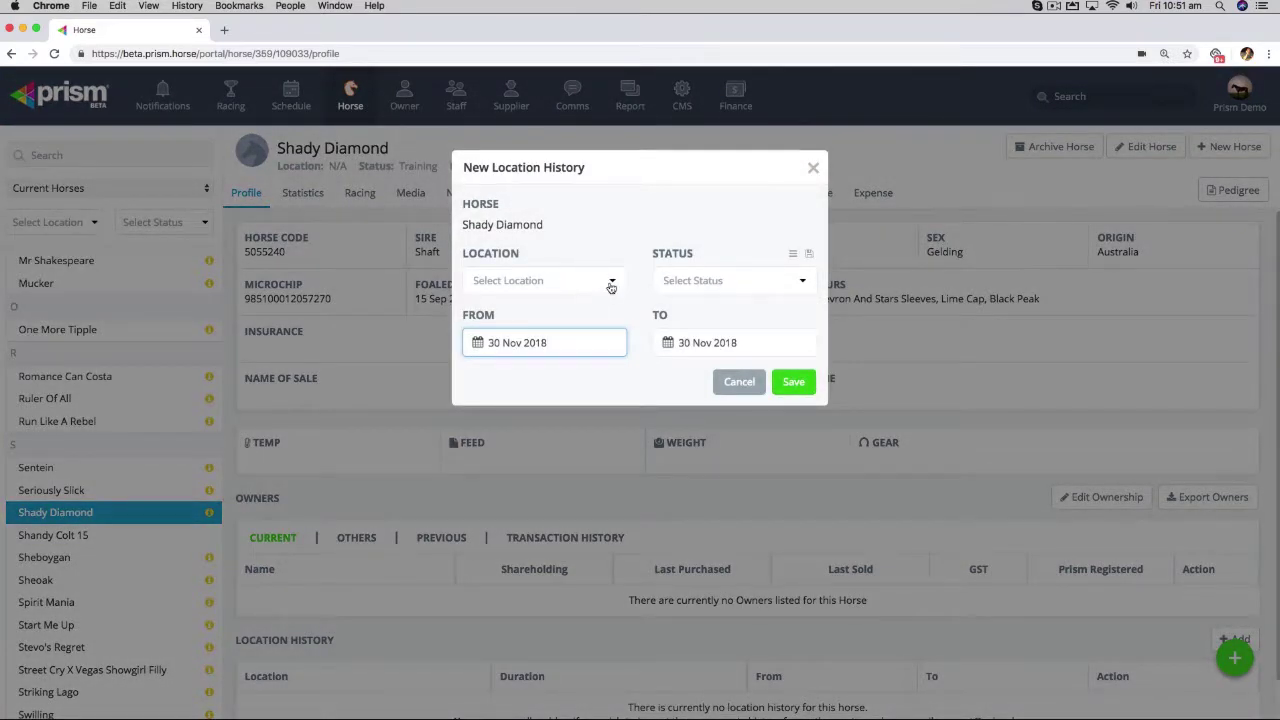
{"action": "left_click", "coordinate": [611, 282]}
{"action": "left_click", "coordinate": [566, 373]}
{"action": "left_click", "coordinate": [730, 280]}
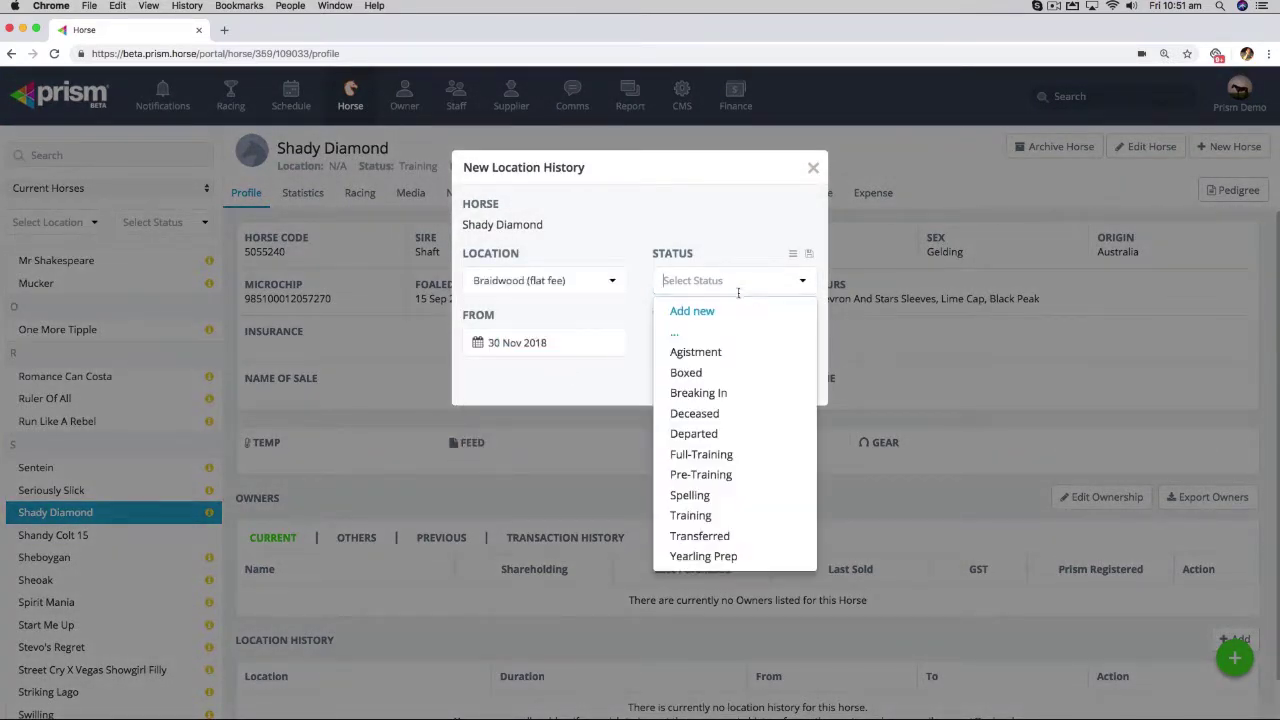
{"action": "left_click", "coordinate": [731, 451]}
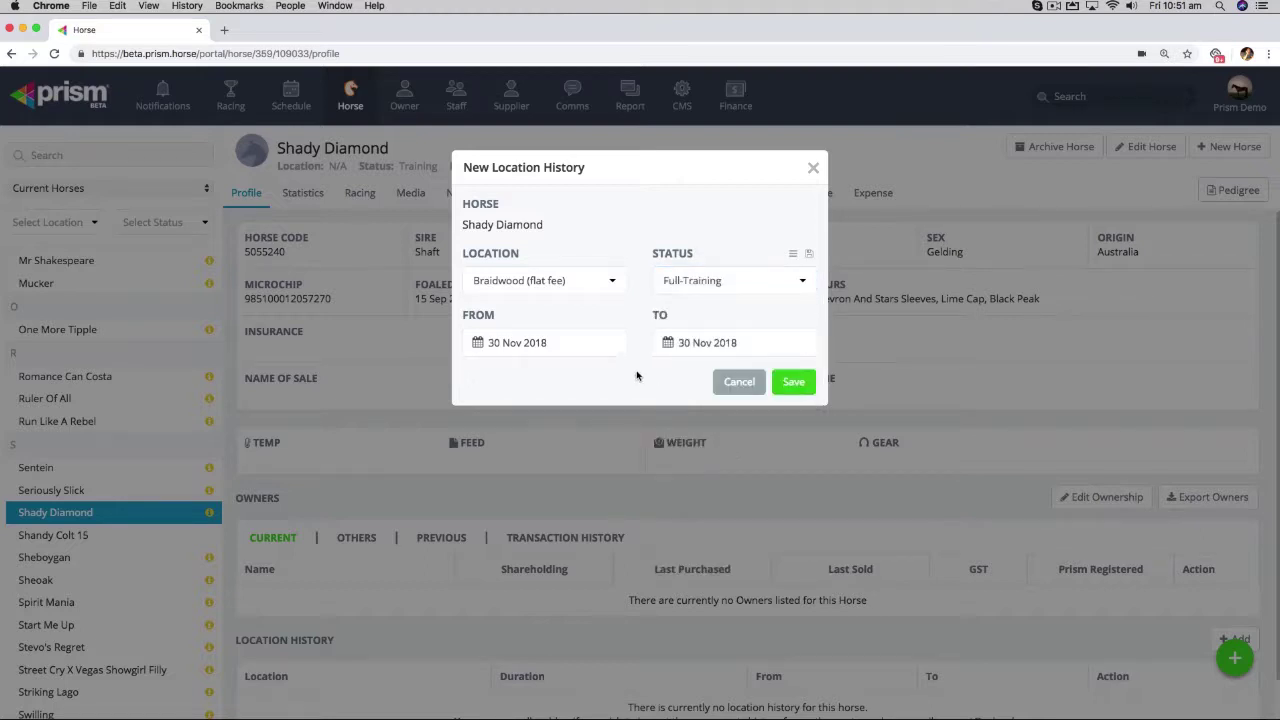
- Set the location entry's start date to 27 Aug 2018 and save it, accepting the warning
{"action": "left_click", "coordinate": [484, 348]}
{"action": "left_click", "coordinate": [488, 381]}
{"action": "left_click", "coordinate": [488, 381]}
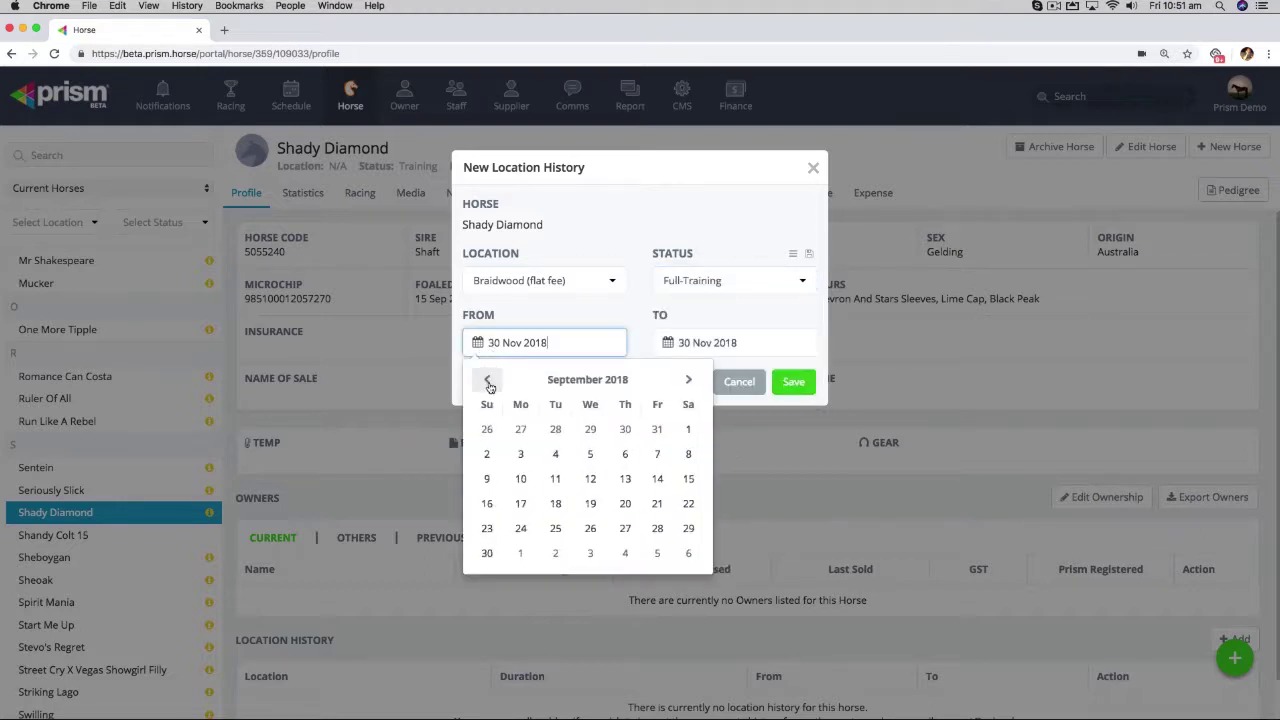
{"action": "left_click", "coordinate": [520, 429]}
{"action": "left_click", "coordinate": [793, 385]}
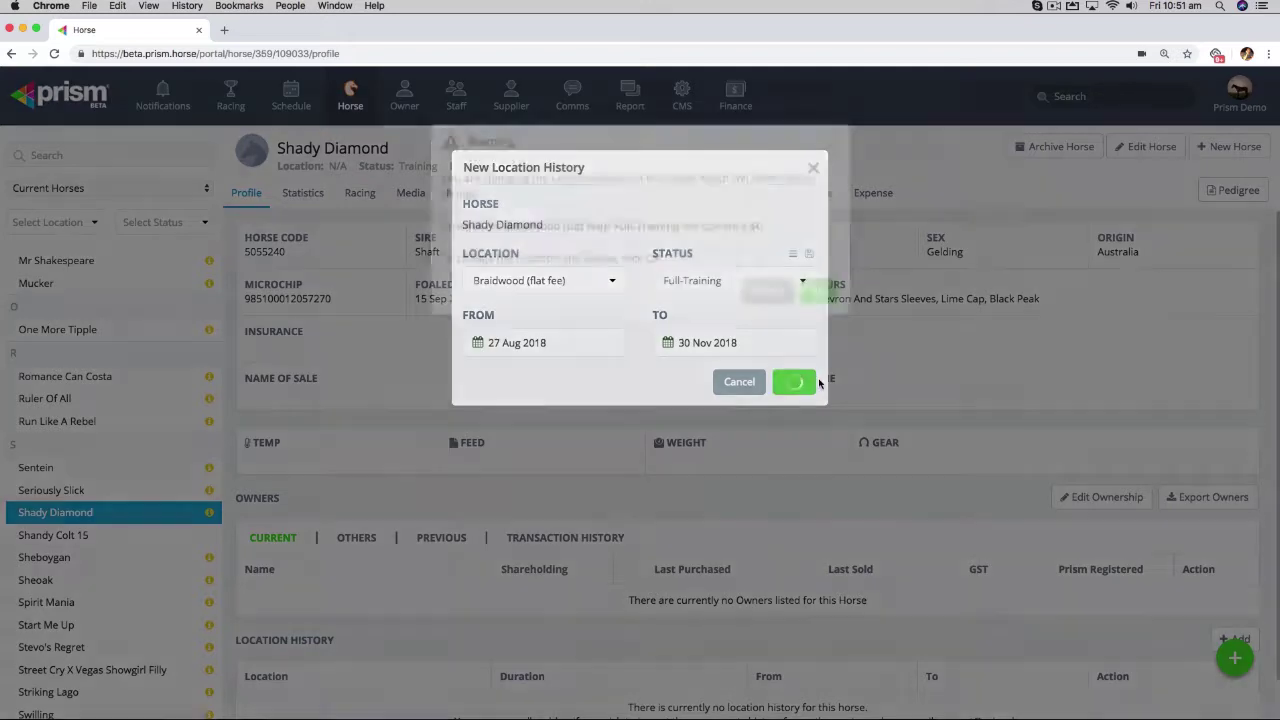
{"action": "left_click", "coordinate": [818, 318]}
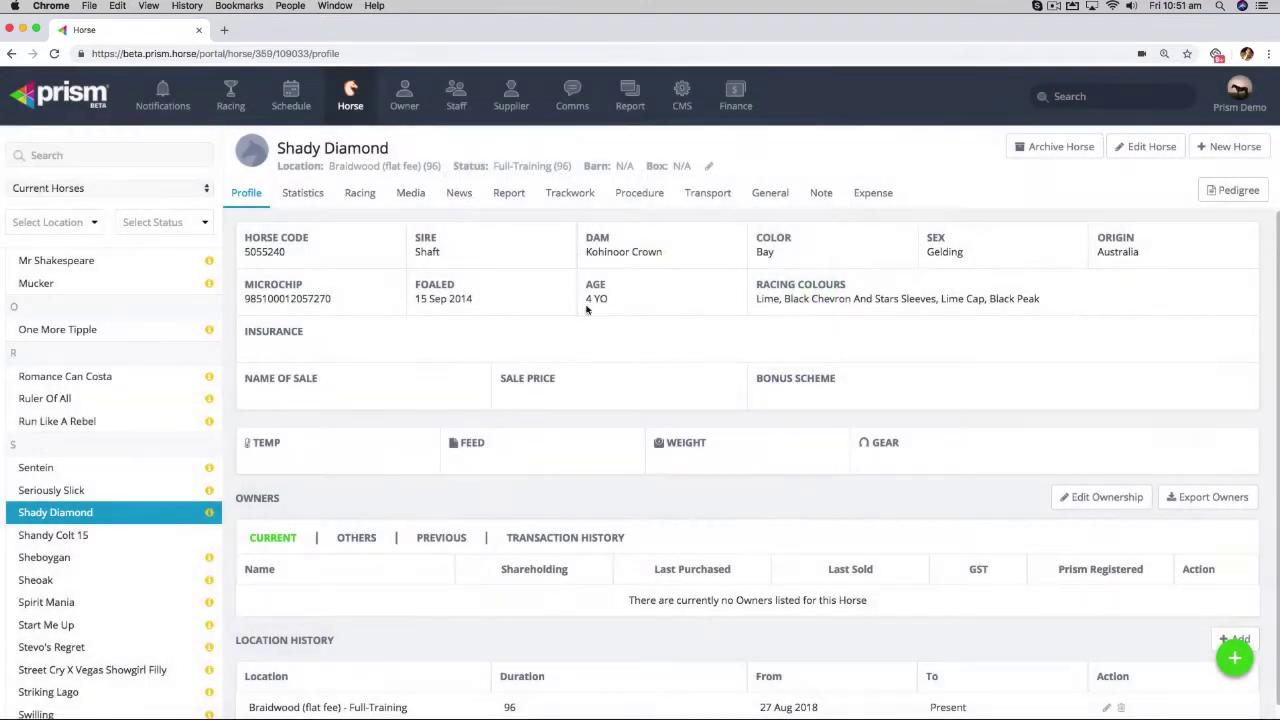
- Edit Shady Diamond's ownership and add George Harrison as an owner with a 33% share
{"action": "left_click", "coordinate": [1084, 497]}
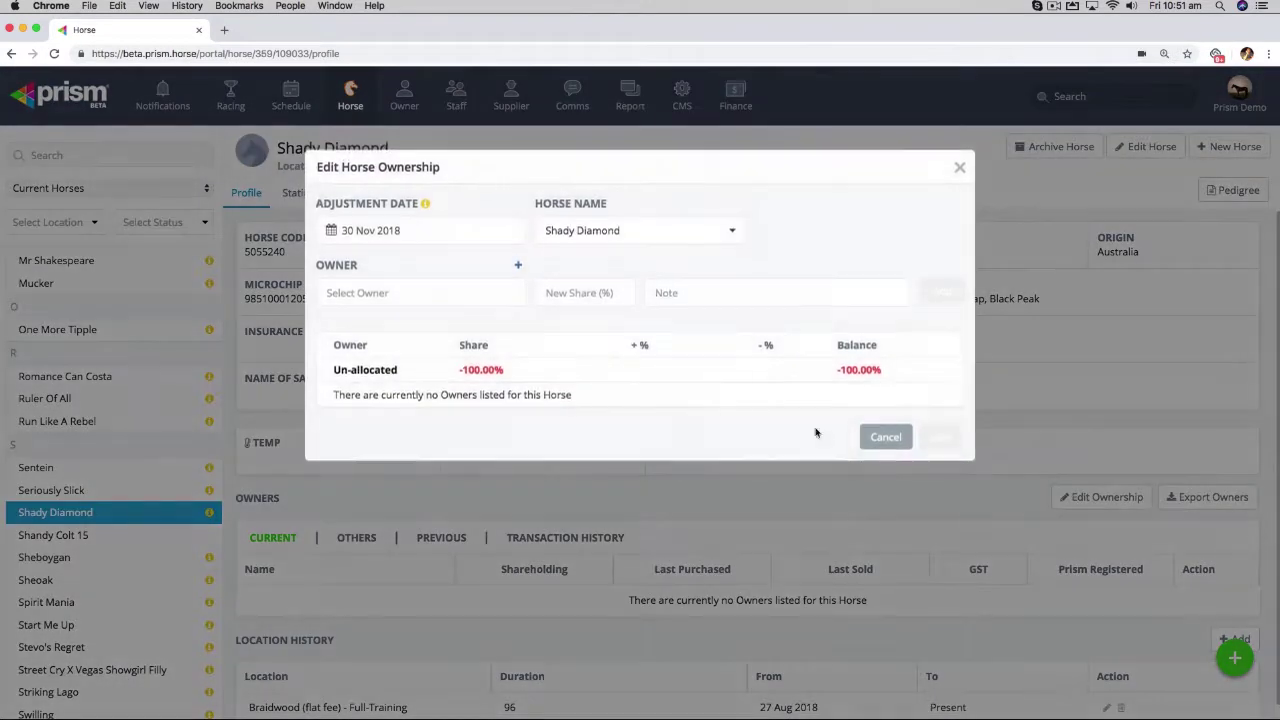
{"action": "left_click", "coordinate": [460, 292]}
{"action": "type", "text": "m"}
{"action": "left_click", "coordinate": [400, 363]}
{"action": "left_click", "coordinate": [585, 306]}
{"action": "type", "text": "33"}
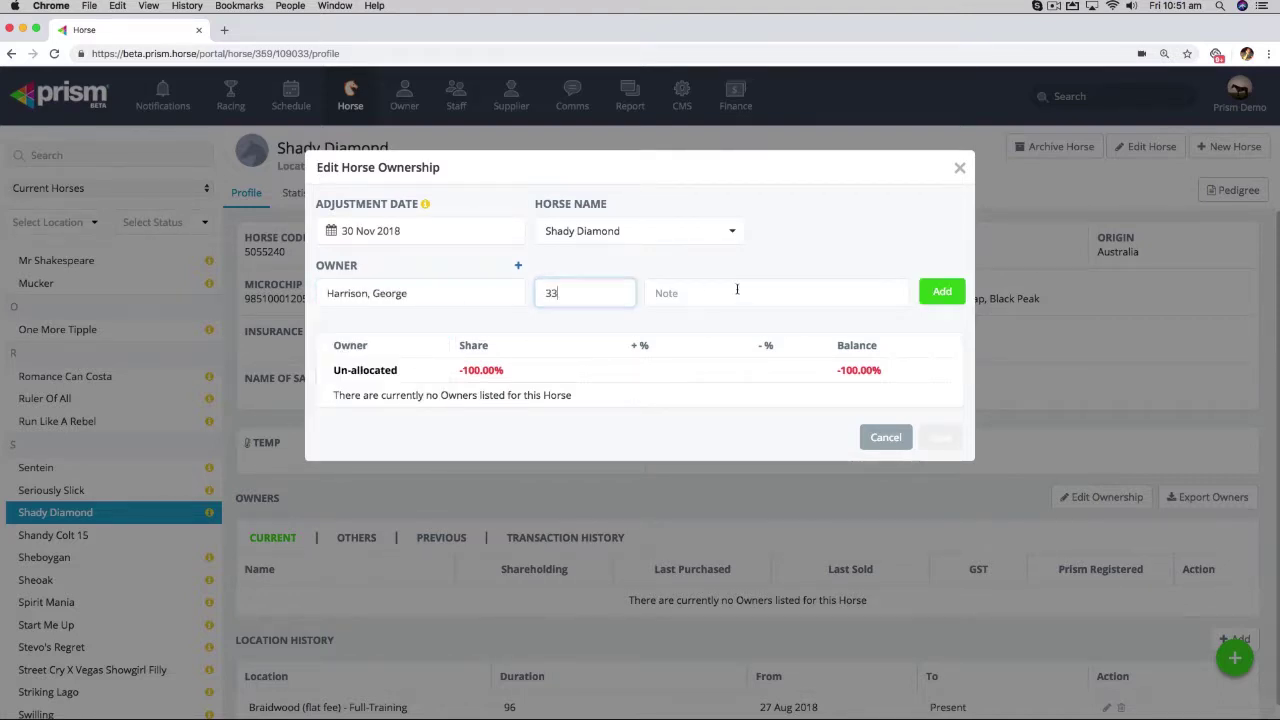
{"action": "left_click", "coordinate": [942, 292]}
- Add John Lennon as an owner of the horse with a 23% share
{"action": "left_click", "coordinate": [402, 302]}
{"action": "type", "text": "m"}
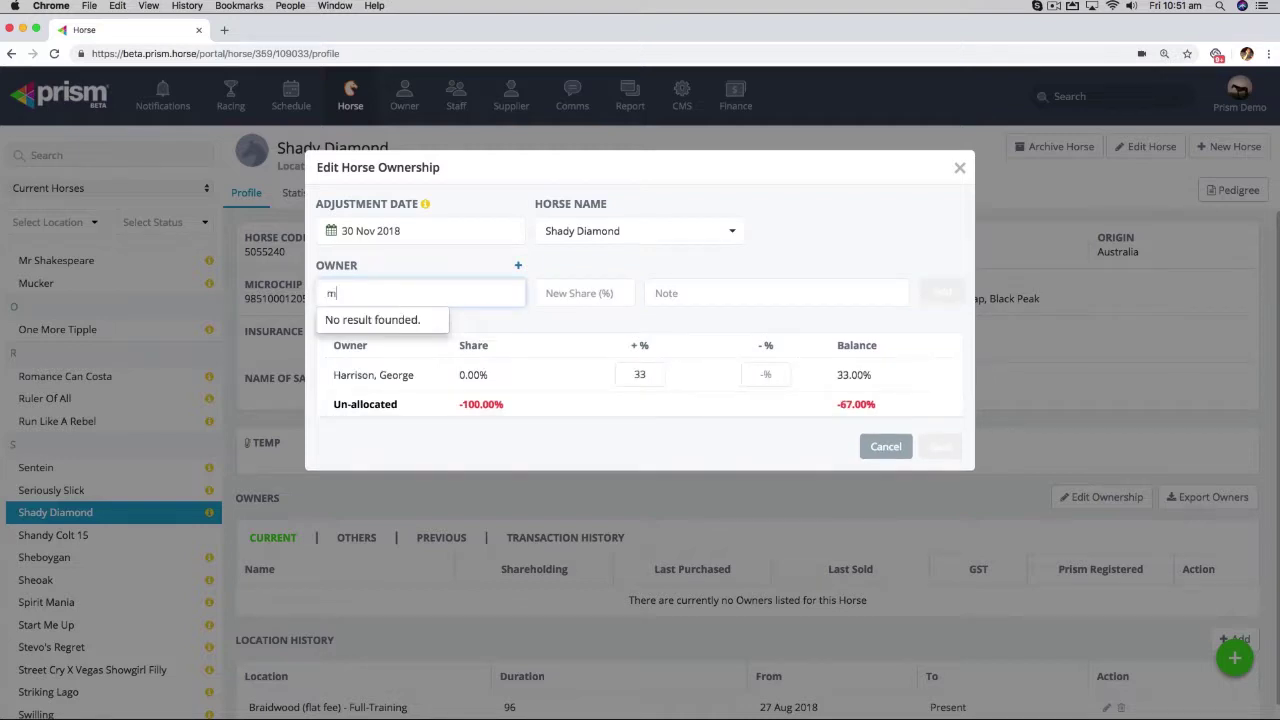
{"action": "left_click", "coordinate": [355, 406]}
{"action": "left_click", "coordinate": [608, 295]}
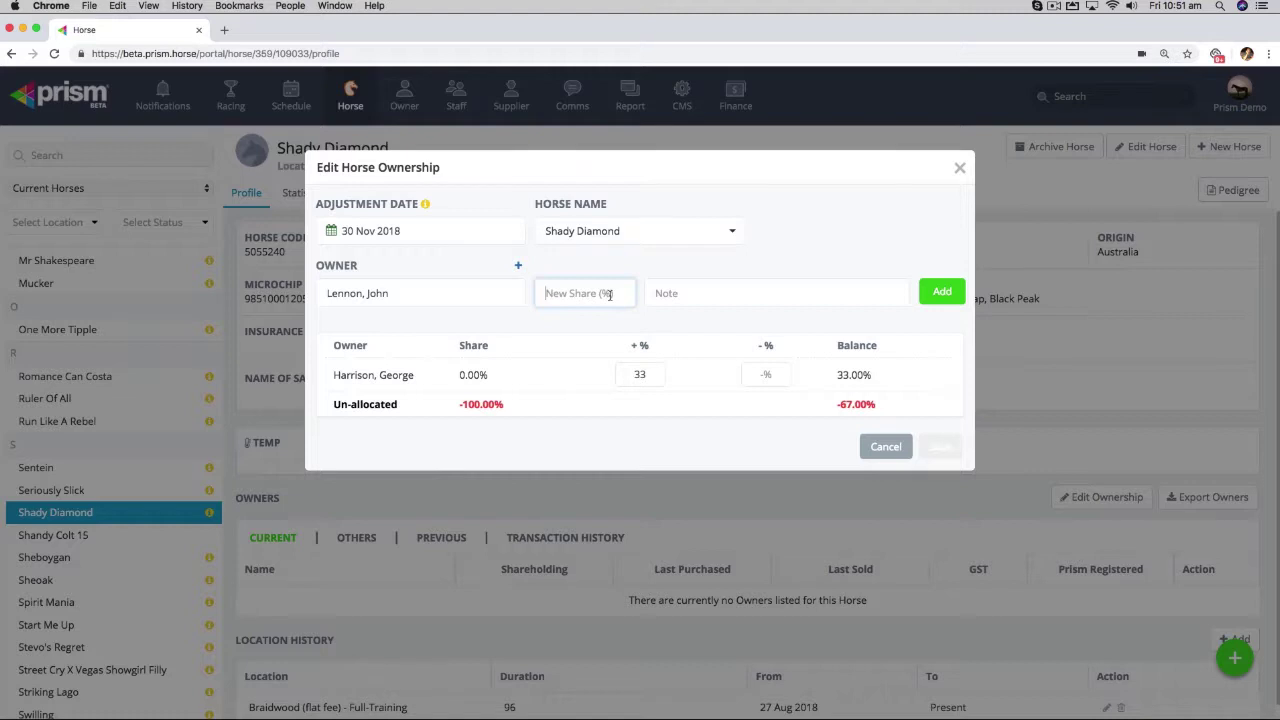
{"action": "type", "text": "23"}
{"action": "left_click", "coordinate": [942, 291]}
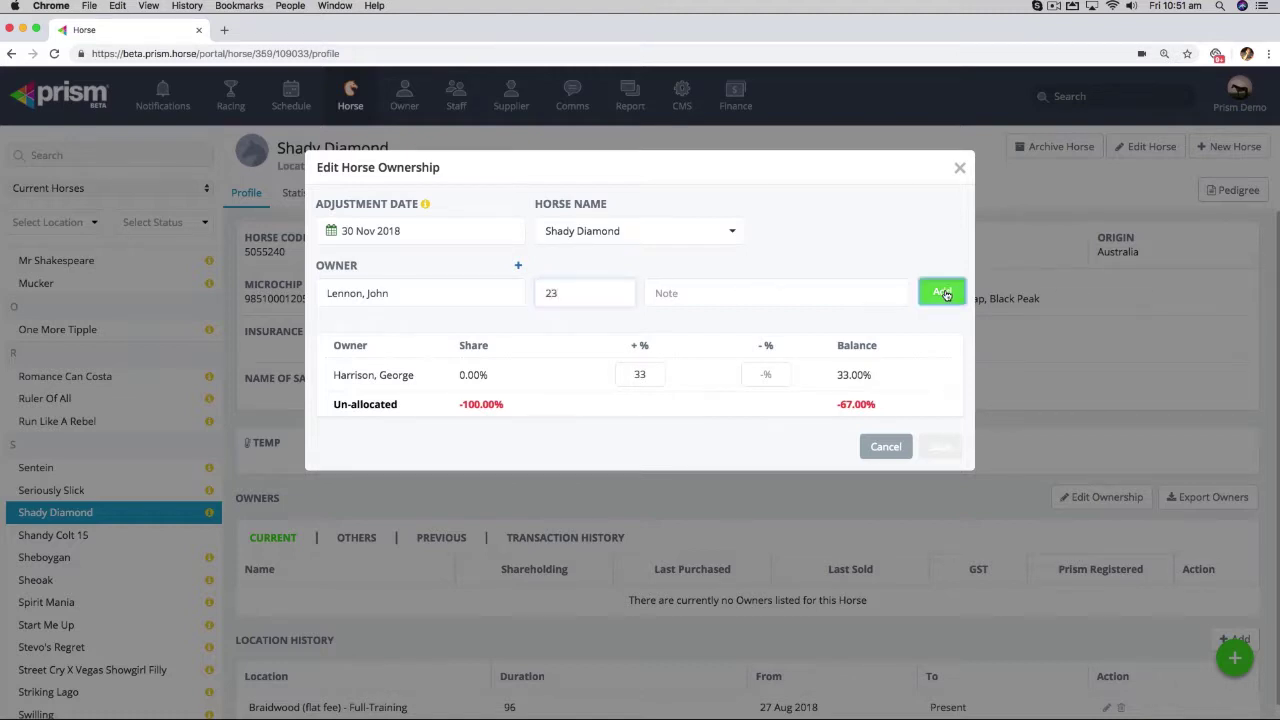
- Add Ringo Starr as an owner of the horse with a 44% share
{"action": "left_click", "coordinate": [413, 290]}
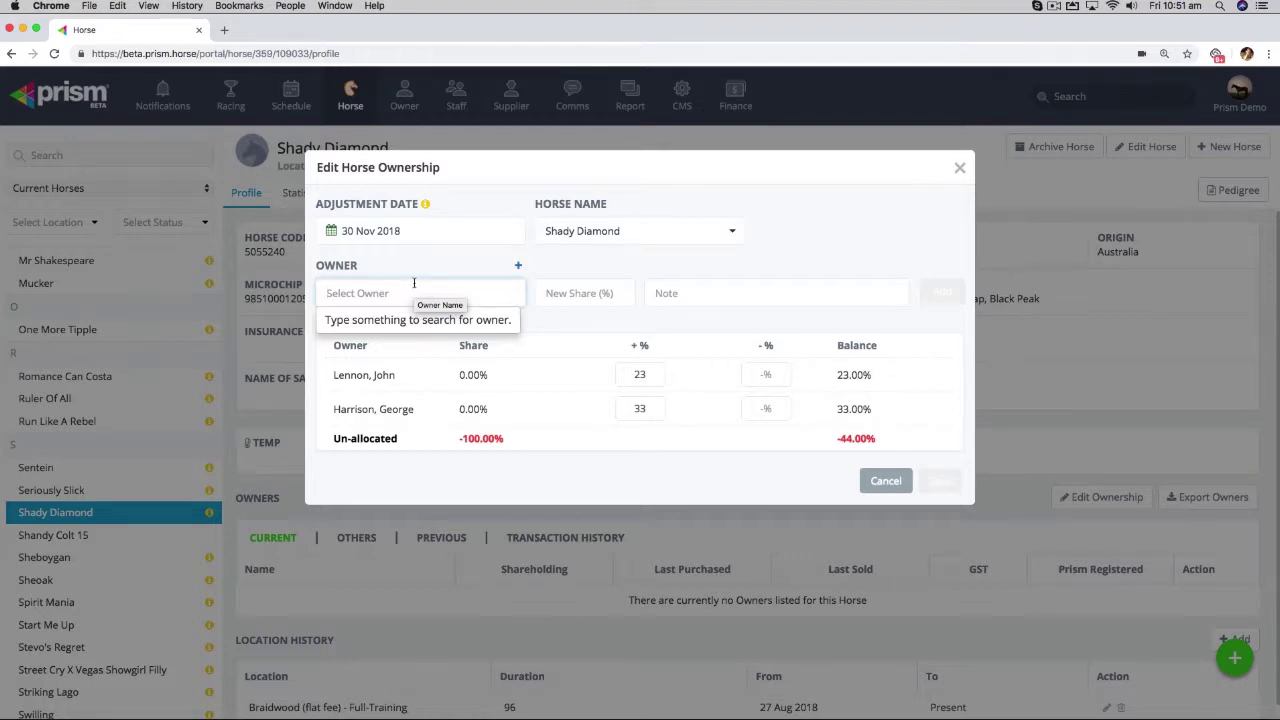
{"action": "type", "text": "t"}
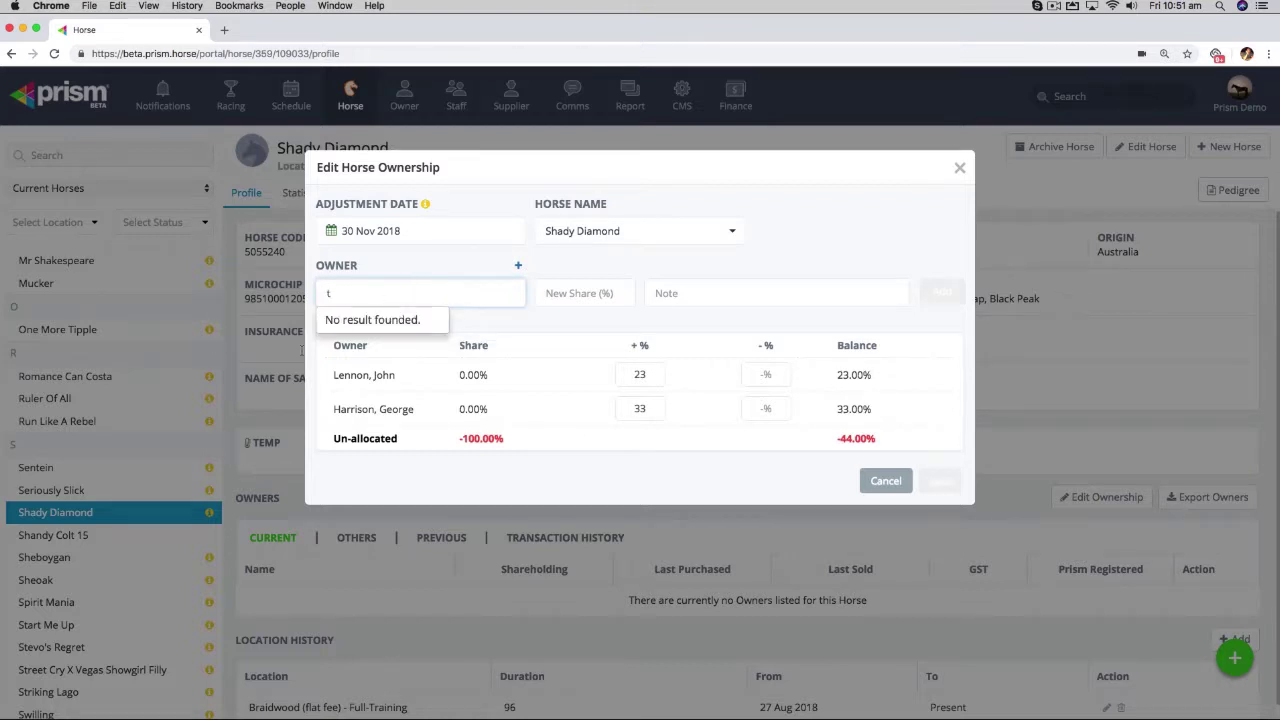
{"action": "key", "text": "BackSpace"}
{"action": "type", "text": "a"}
{"action": "left_click", "coordinate": [340, 363]}
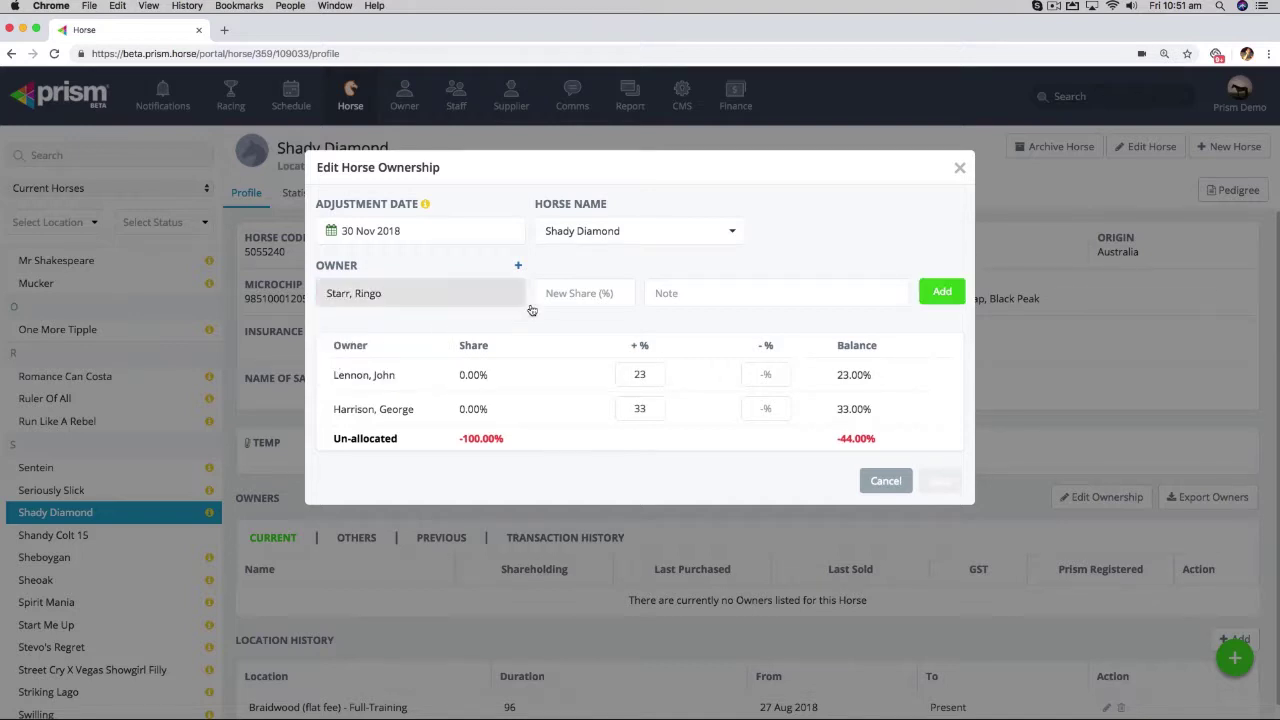
{"action": "left_click", "coordinate": [558, 300]}
{"action": "type", "text": "44"}
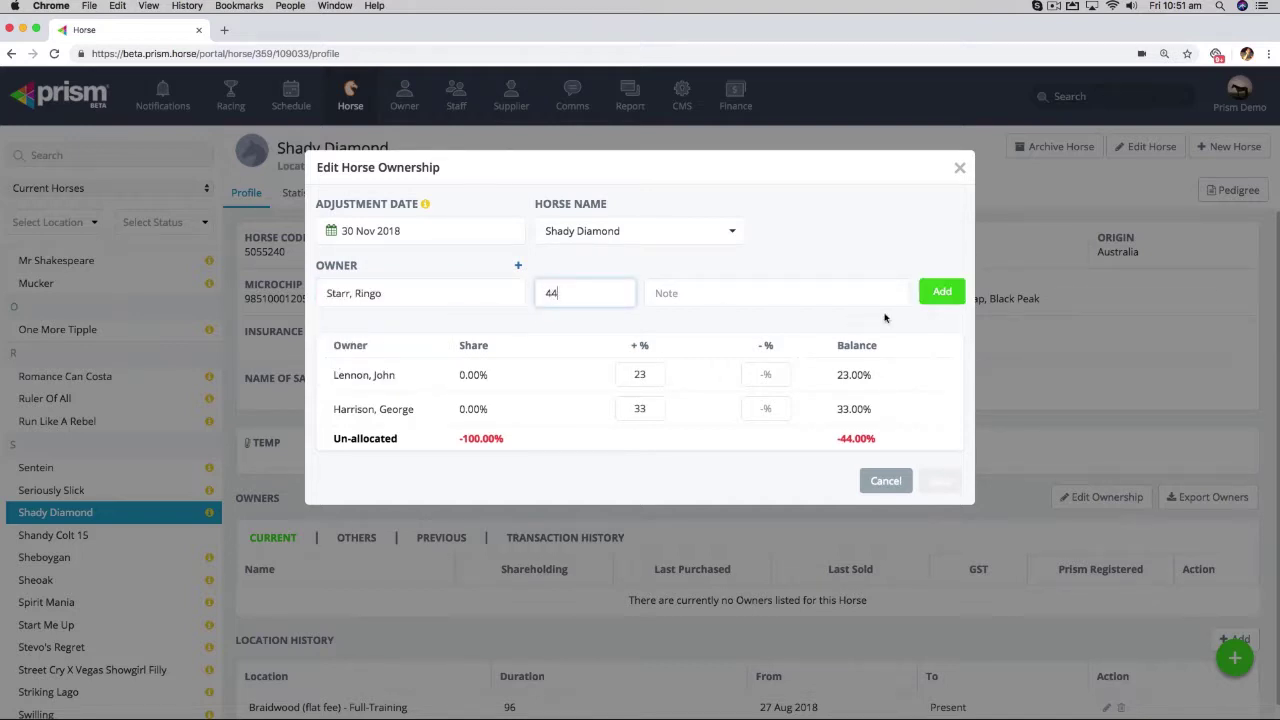
{"action": "left_click", "coordinate": [942, 291]}
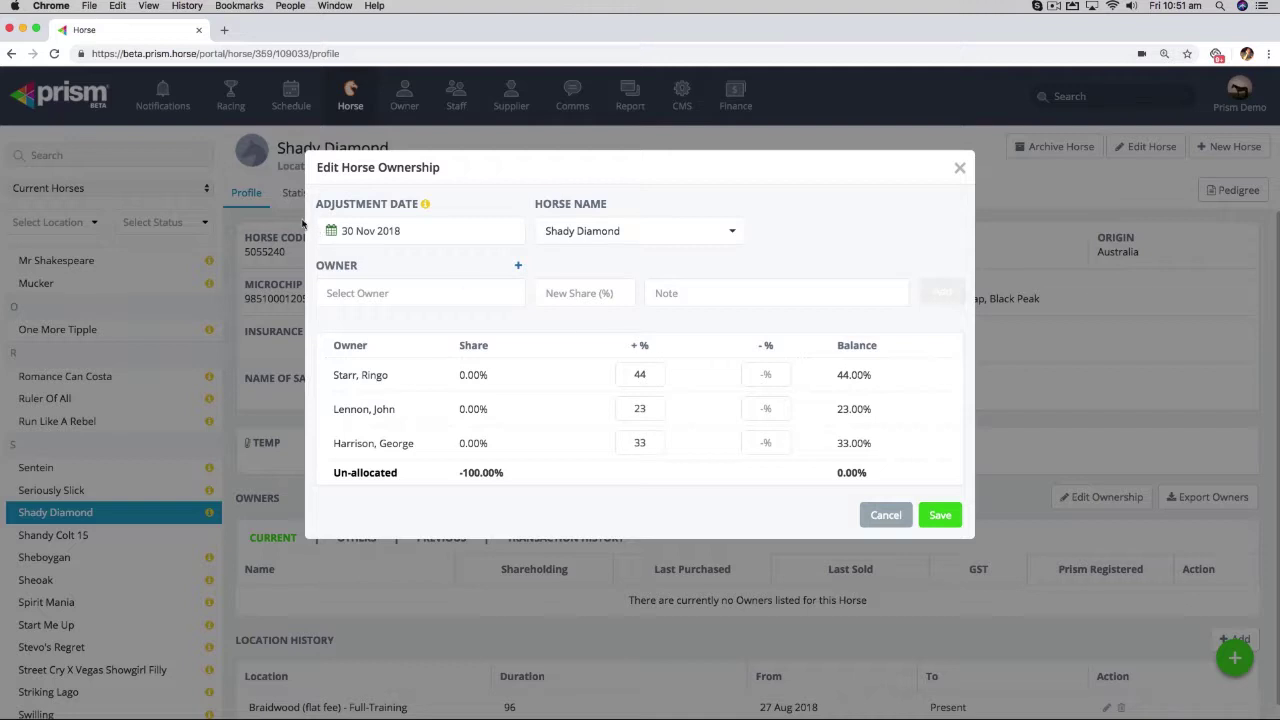
- Set the ownership adjustment date to 01 Oct 2018
{"action": "left_click", "coordinate": [338, 232]}
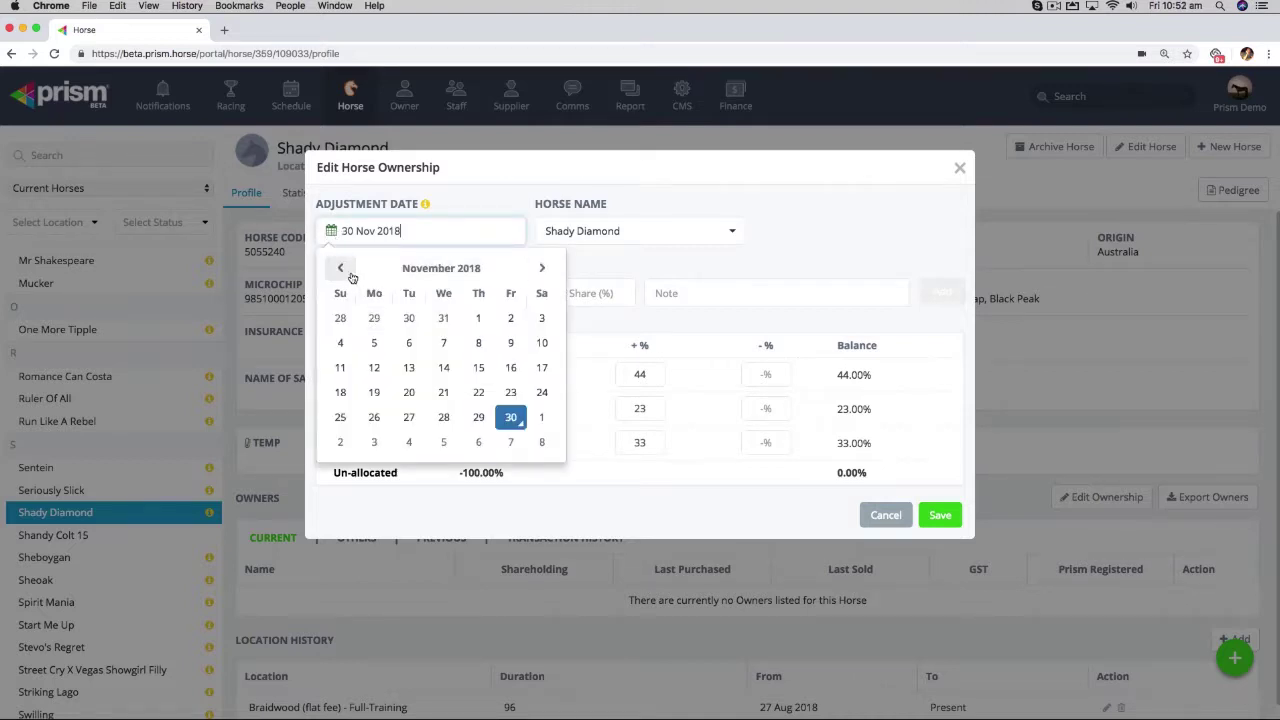
{"action": "left_click", "coordinate": [345, 270]}
{"action": "left_click", "coordinate": [374, 319]}
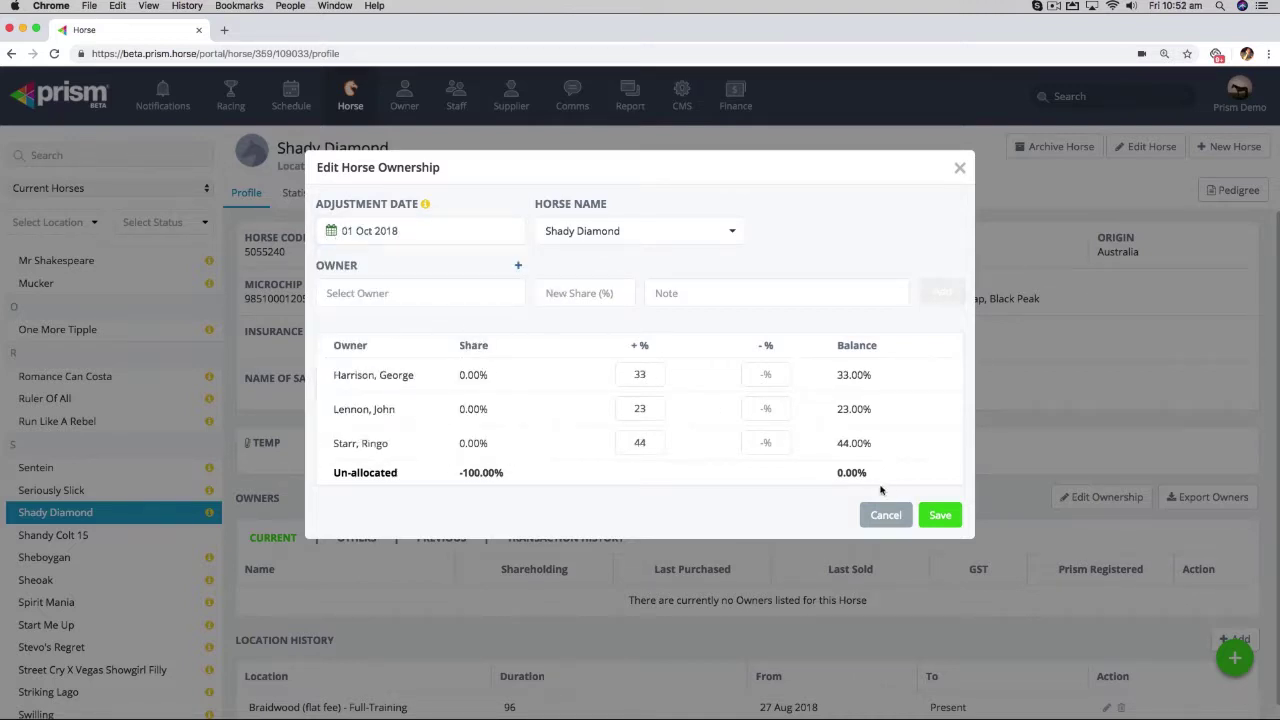
- Save the ownership changes for Shady Diamond and check the current owners and location history
{"action": "left_click", "coordinate": [935, 515]}
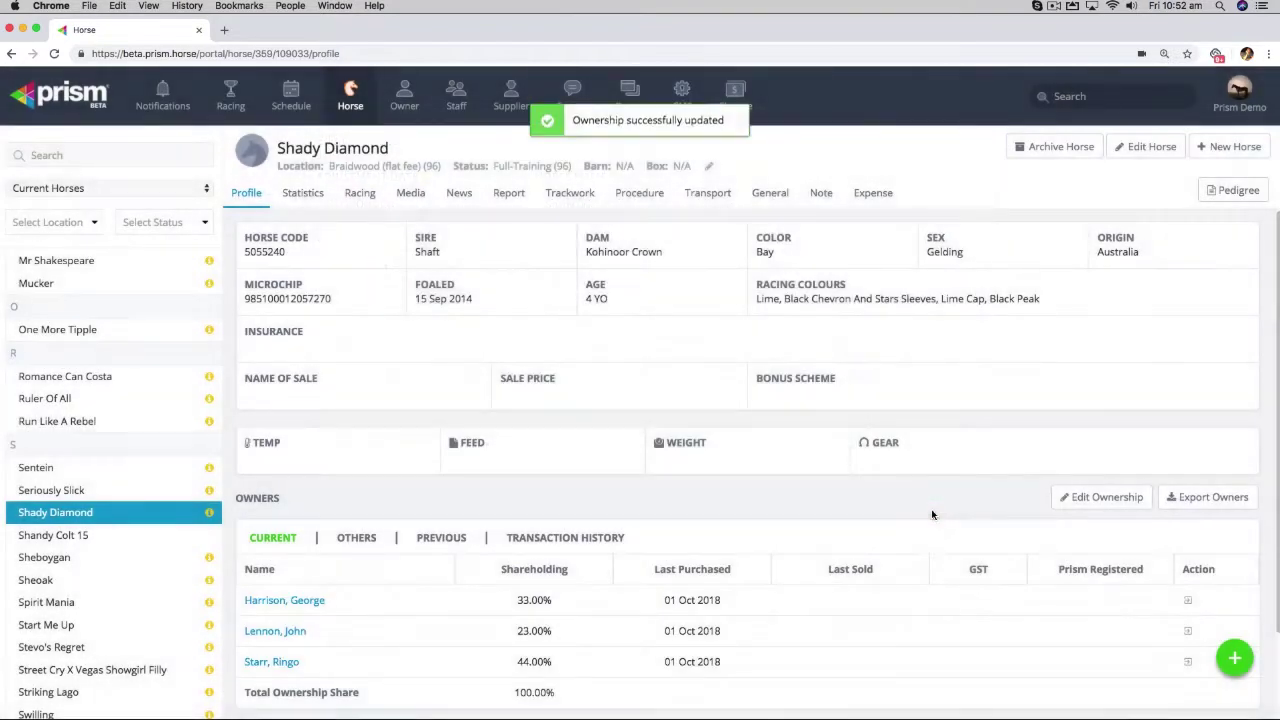
{"action": "scroll", "coordinate": [466, 480], "scroll_direction": "down", "scroll_amount": 3}
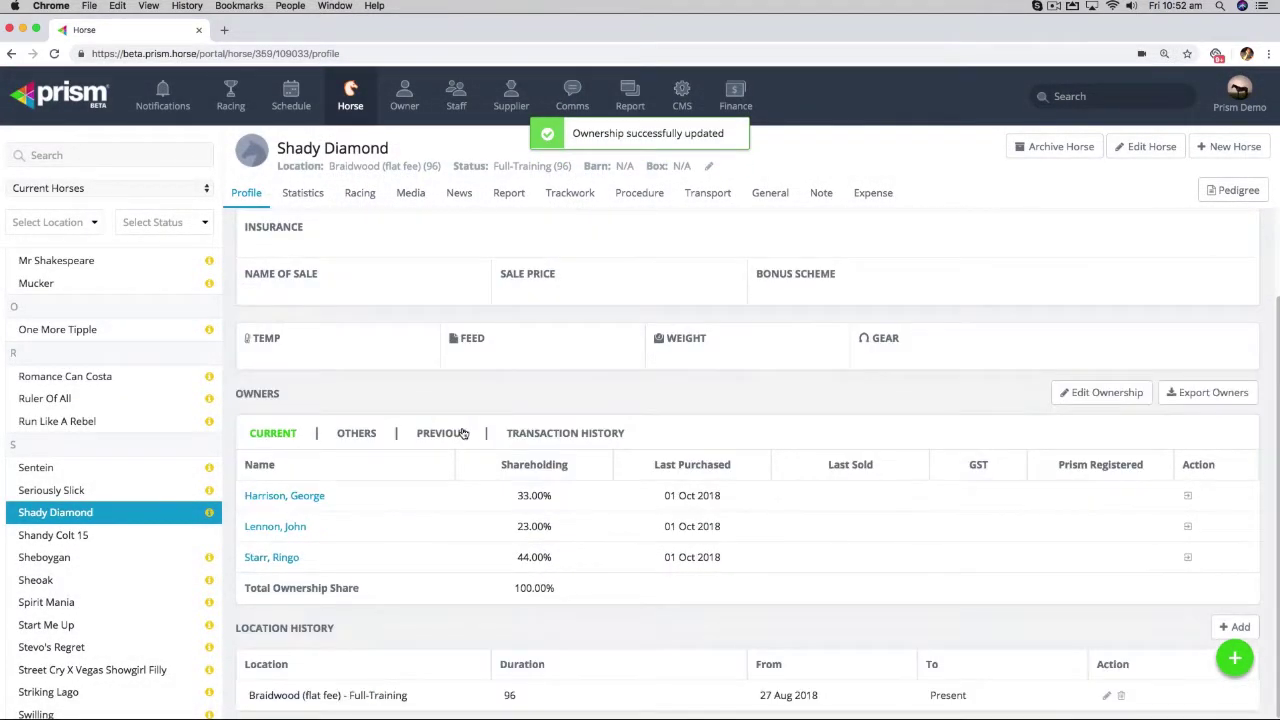
{"action": "scroll", "coordinate": [463, 432], "scroll_direction": "down", "scroll_amount": 1}
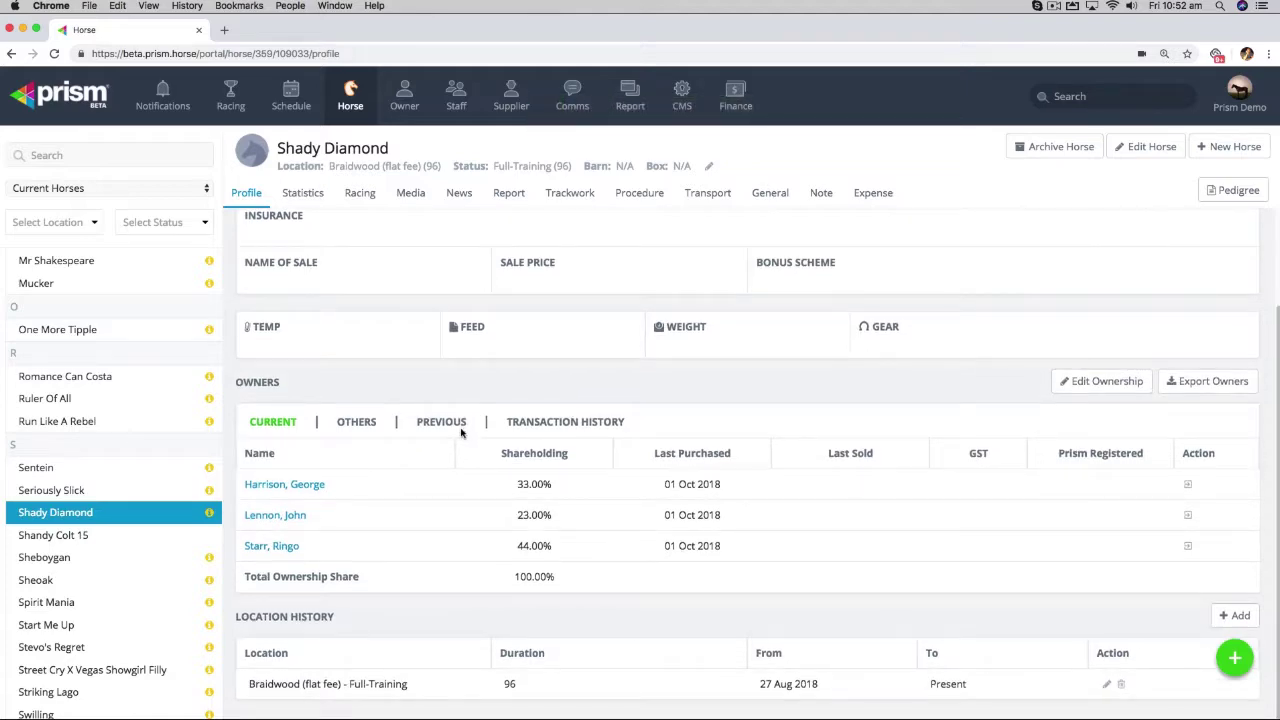
- Open a new expense entry from the horse's profile
{"action": "left_click", "coordinate": [1235, 657]}
{"action": "left_click", "coordinate": [968, 392]}
{"action": "left_click", "coordinate": [586, 232]}
{"action": "type", "text": "s"}
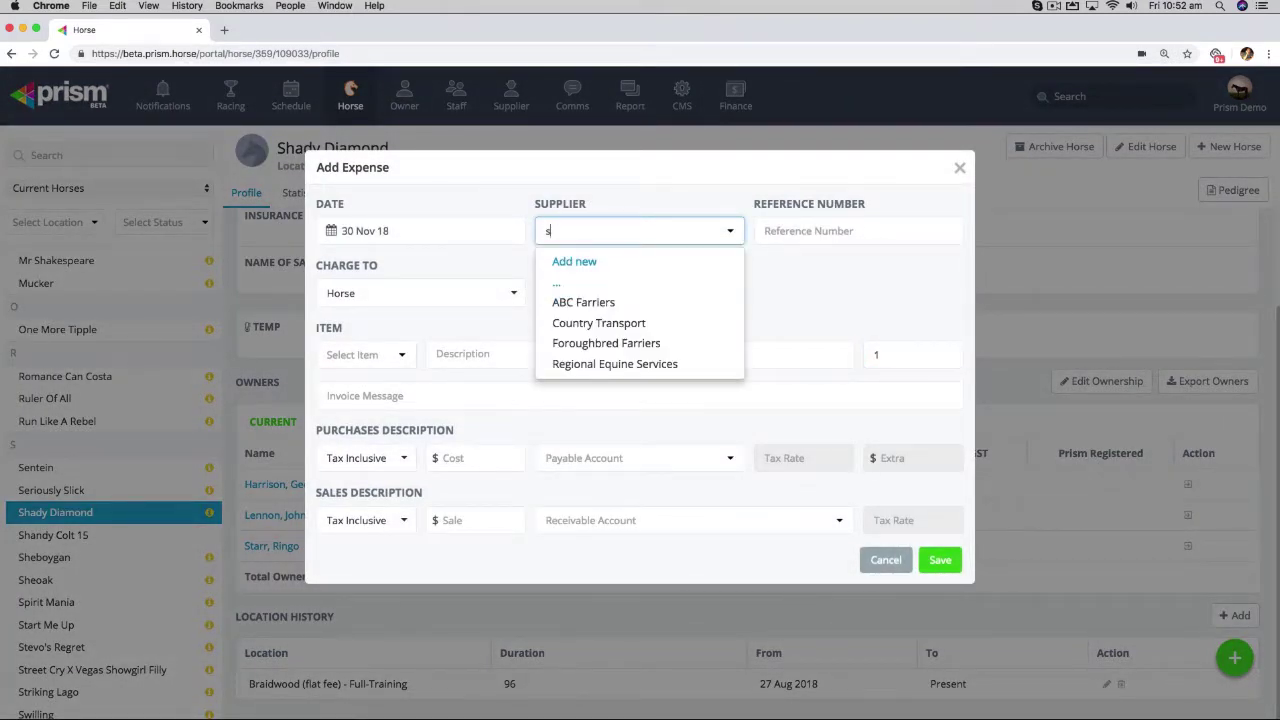
{"action": "type", "text": "hda"}
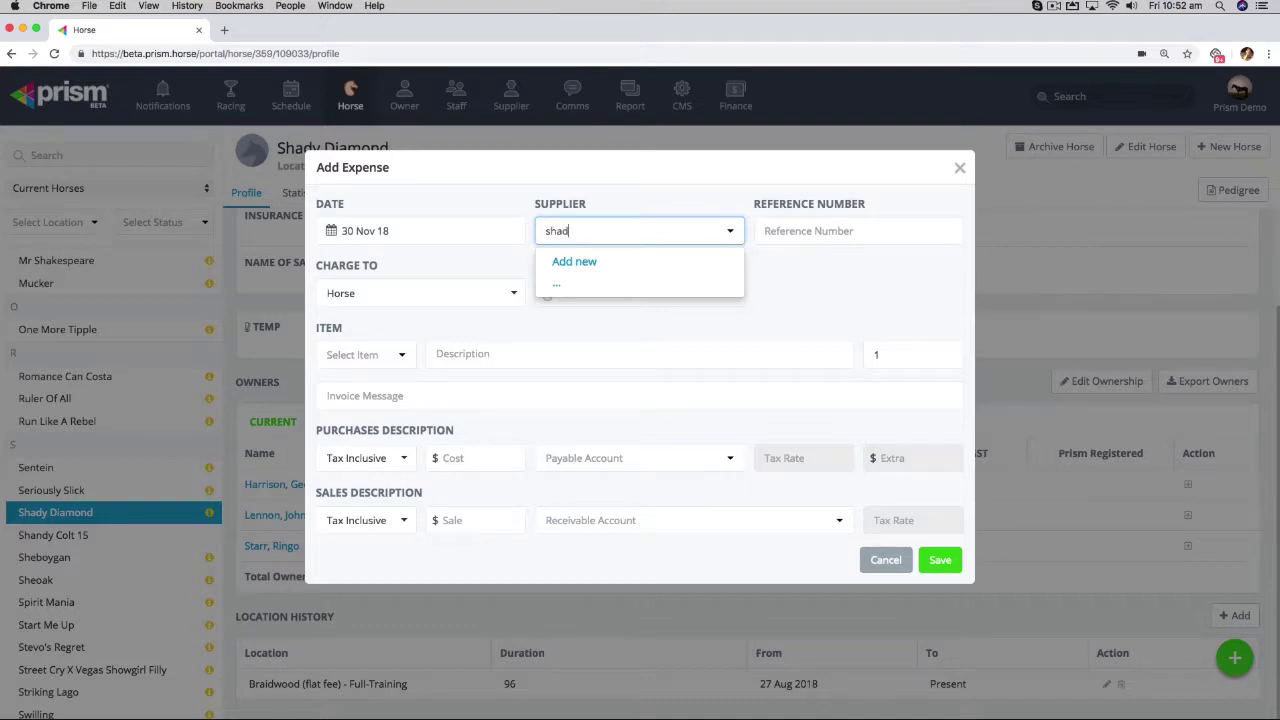
{"action": "key", "text": "BackSpace"}
{"action": "key", "text": "BackSpace"}
{"action": "key", "text": "BackSpace"}
{"action": "key", "text": "BackSpace"}
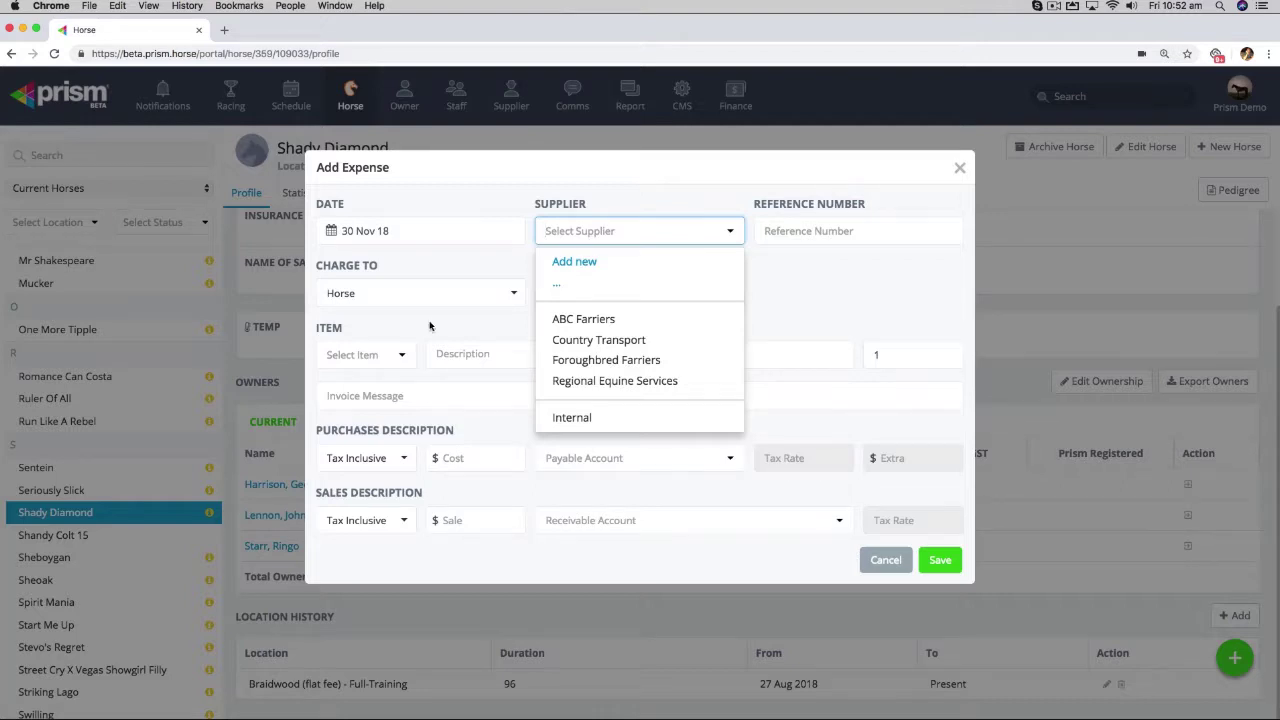
{"action": "left_click", "coordinate": [819, 280]}
- Charge the expense to the horse Shady Diamond
{"action": "left_click", "coordinate": [698, 293]}
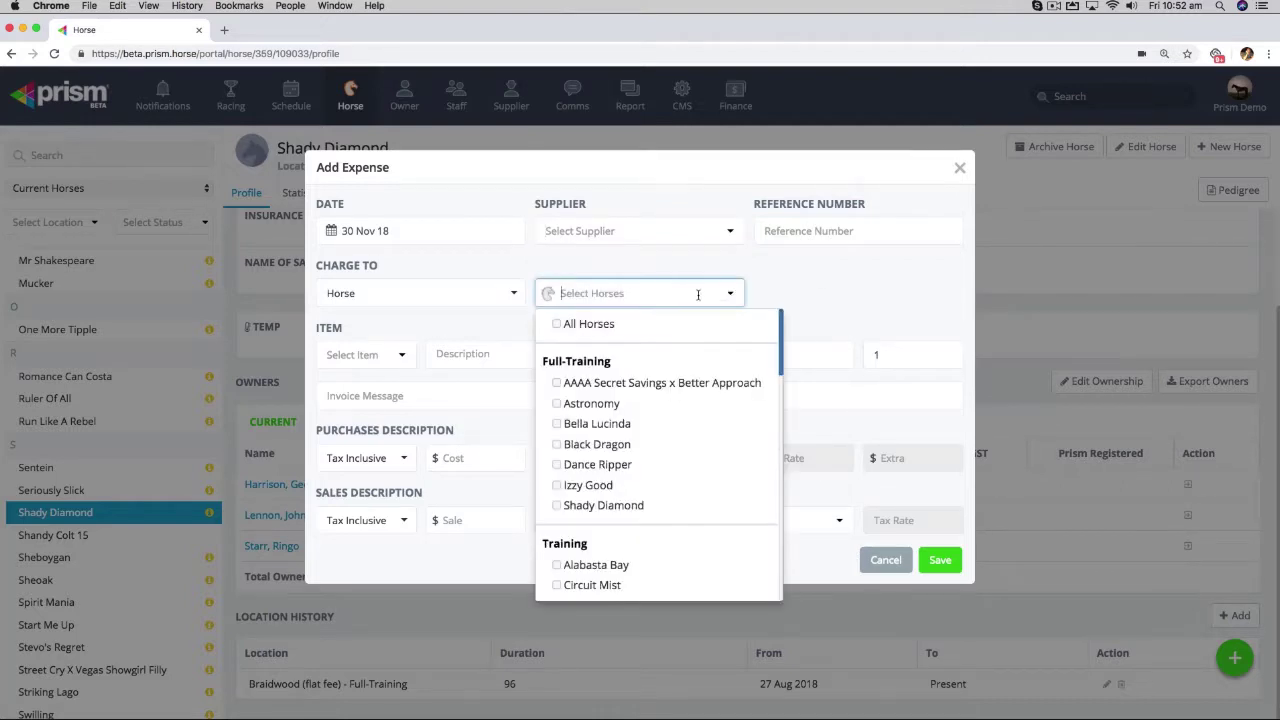
{"action": "type", "text": "sha"}
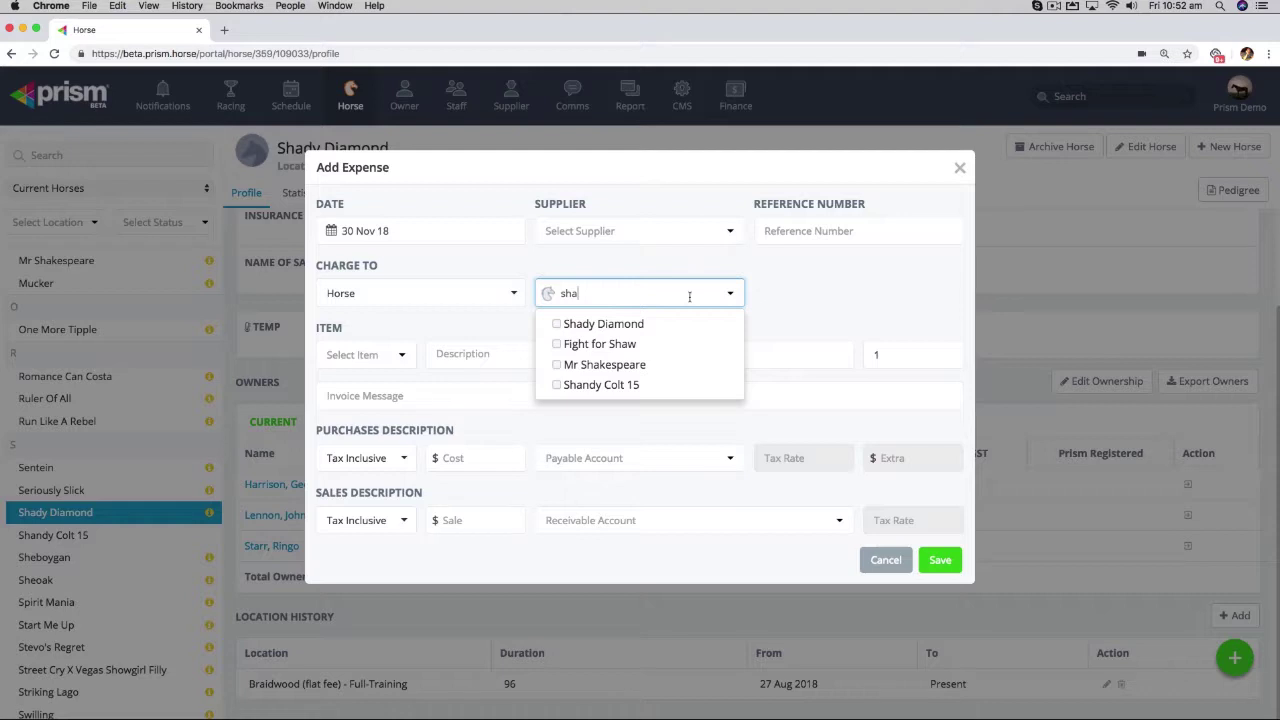
{"action": "left_click", "coordinate": [644, 328]}
{"action": "left_click", "coordinate": [772, 326]}
- Describe the expense item as Monthly Flat Fee
{"action": "left_click", "coordinate": [545, 352]}
{"action": "type", "text": "Mon"}
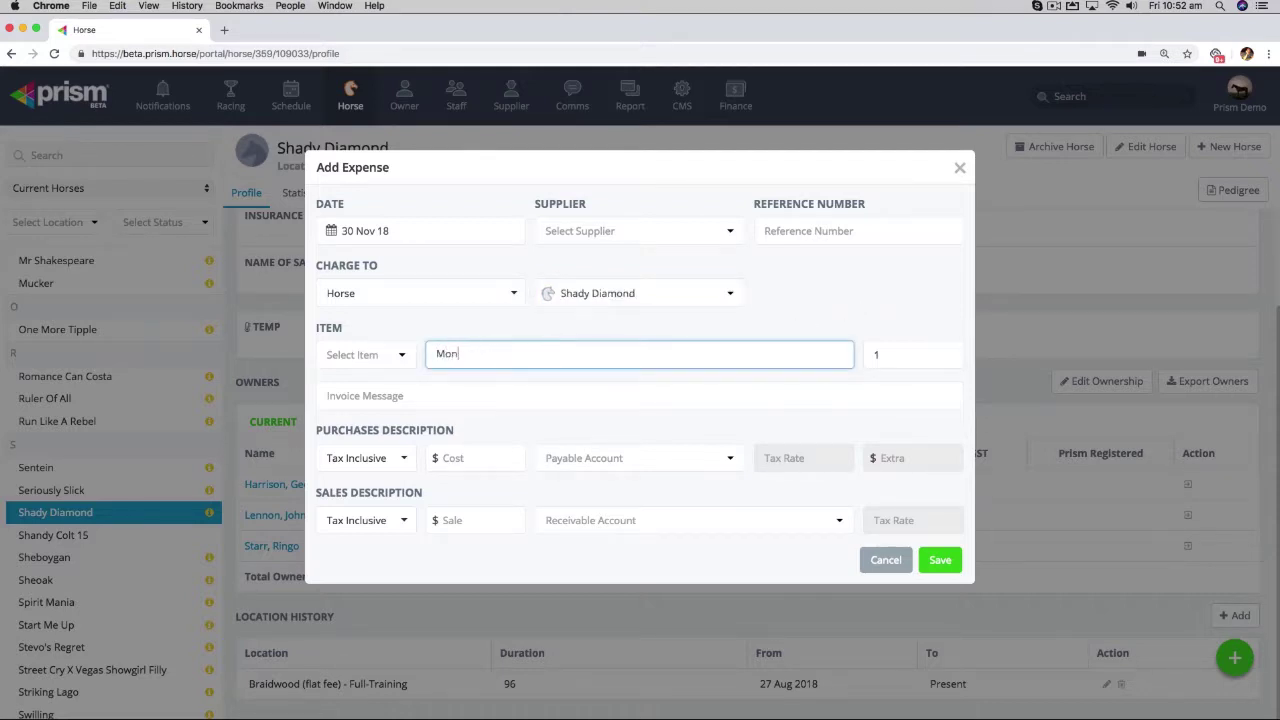
{"action": "type", "text": "thly Flat"}
{"action": "key", "text": "Tab"}
- Set the expense's sale amount to $1000 and its receivable account to 260 - Other Revenue
{"action": "left_click", "coordinate": [509, 521]}
{"action": "type", "text": "1000"}
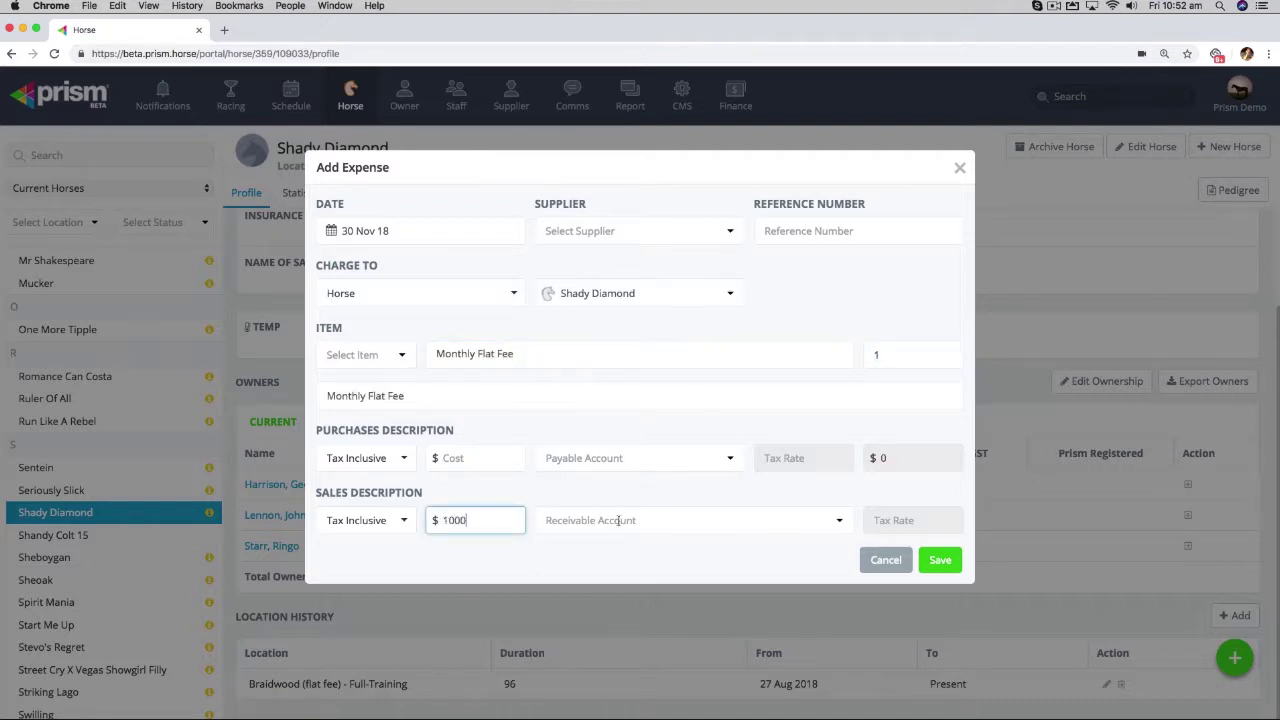
{"action": "left_click", "coordinate": [616, 521]}
{"action": "type", "text": "reve"}
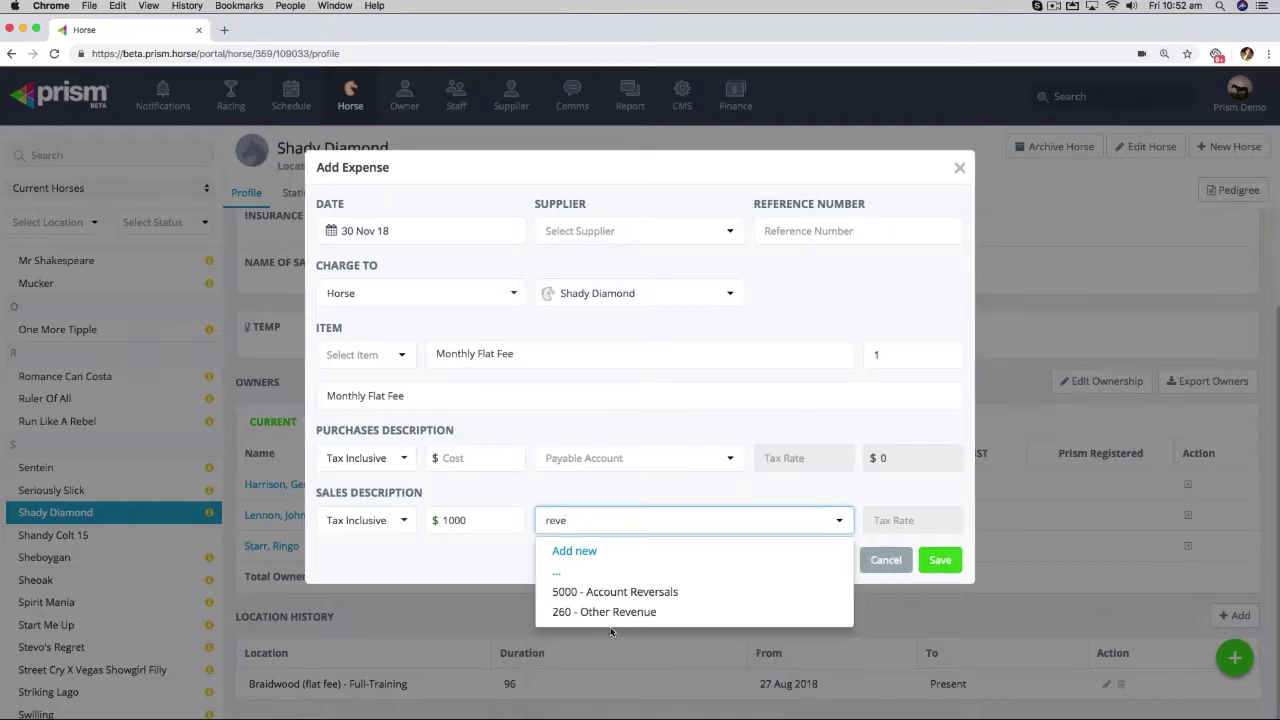
{"action": "left_click", "coordinate": [614, 613]}
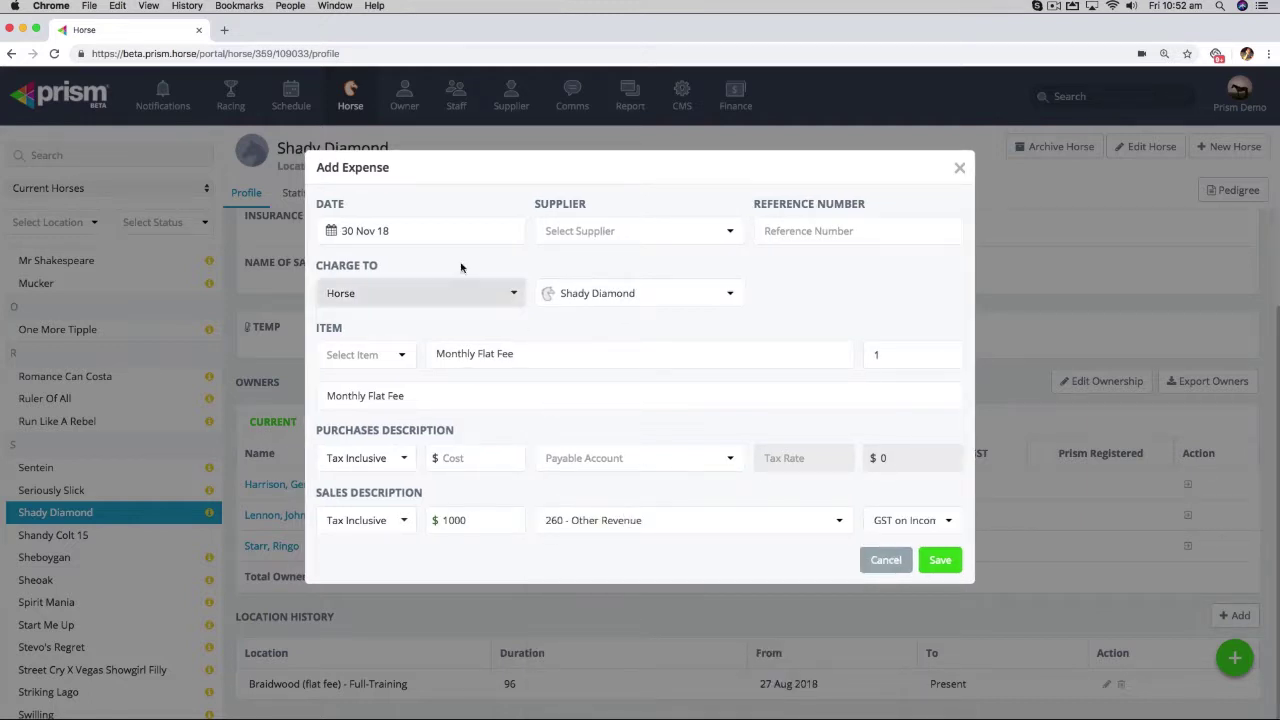
- Extend the item description to Monthly Flat Fee - November and save the expense
{"action": "left_click", "coordinate": [606, 358]}
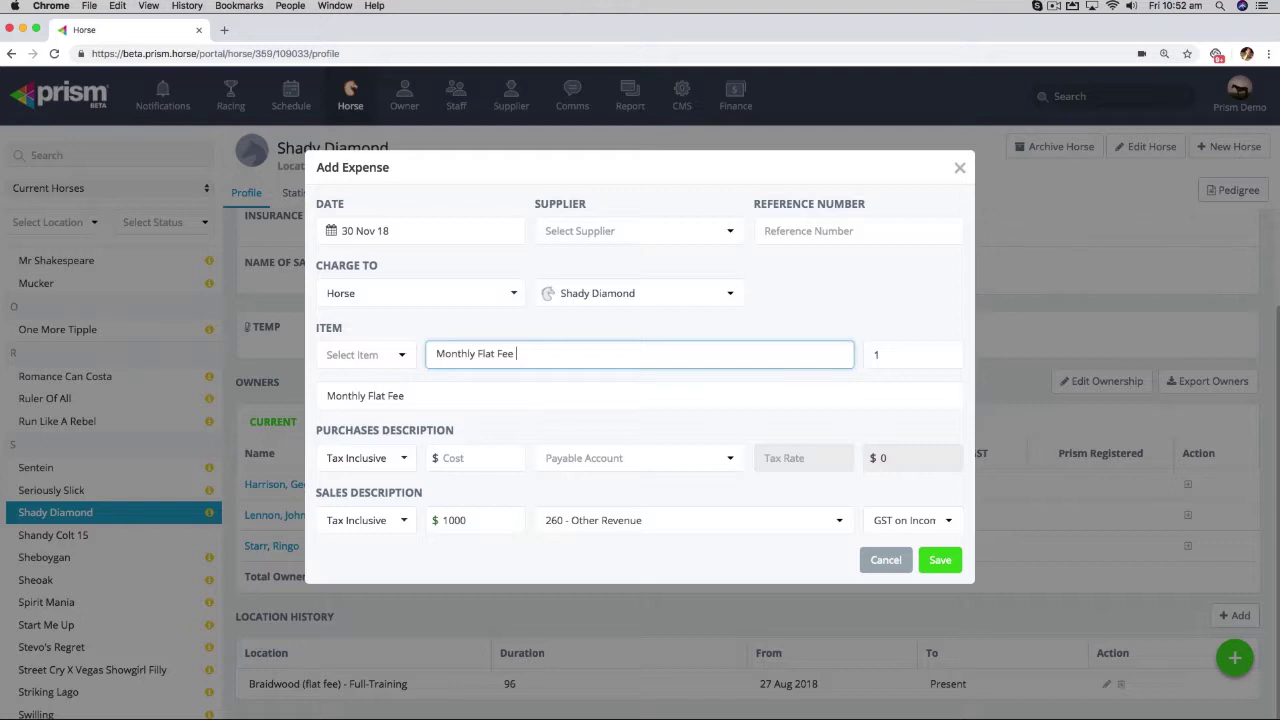
{"action": "type", "text": "- November"}
{"action": "left_click", "coordinate": [940, 560]}
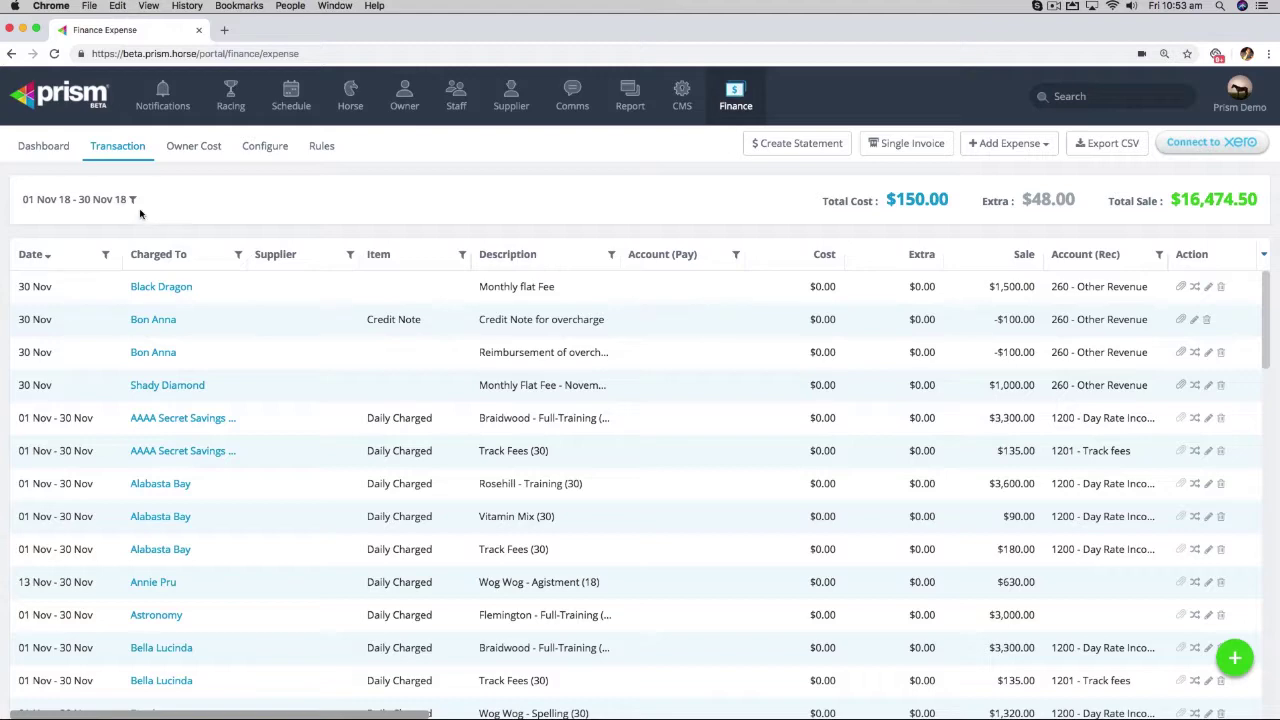
- Return to the horse records and open Shady Diamond to review its November expenses
{"action": "left_click", "coordinate": [346, 110]}
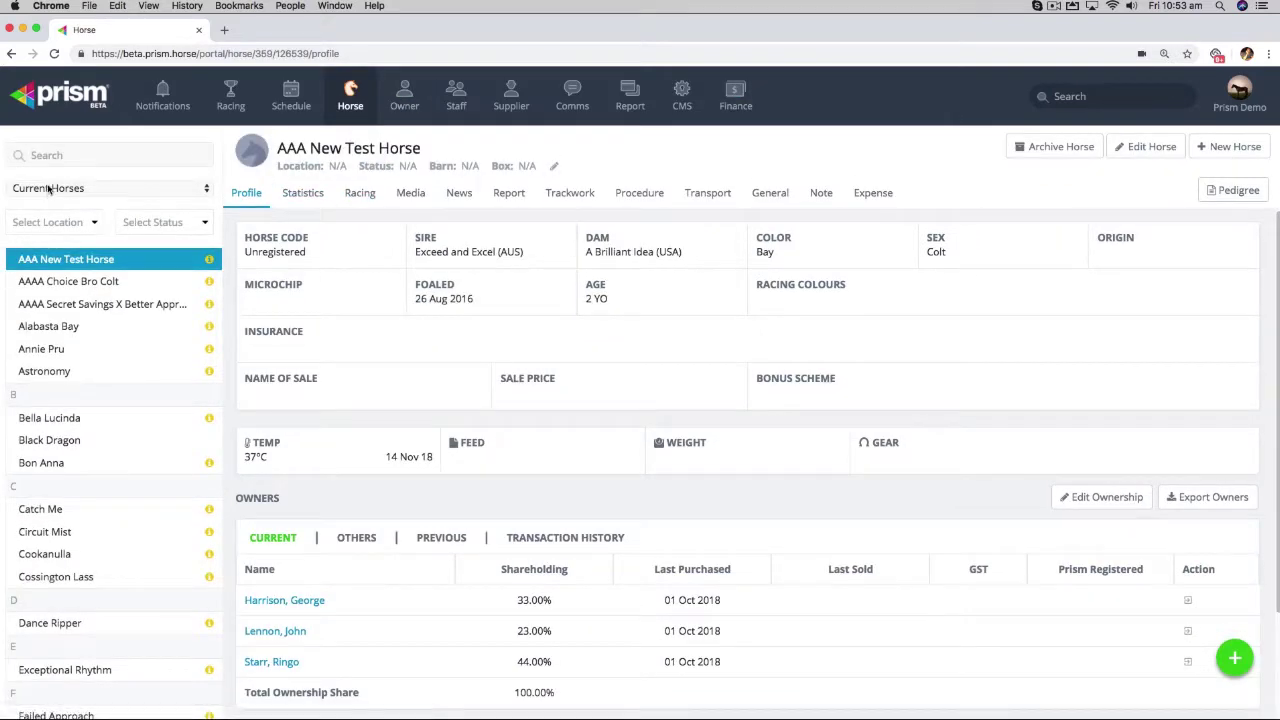
{"action": "scroll", "coordinate": [90, 388], "scroll_direction": "down", "scroll_amount": 10}
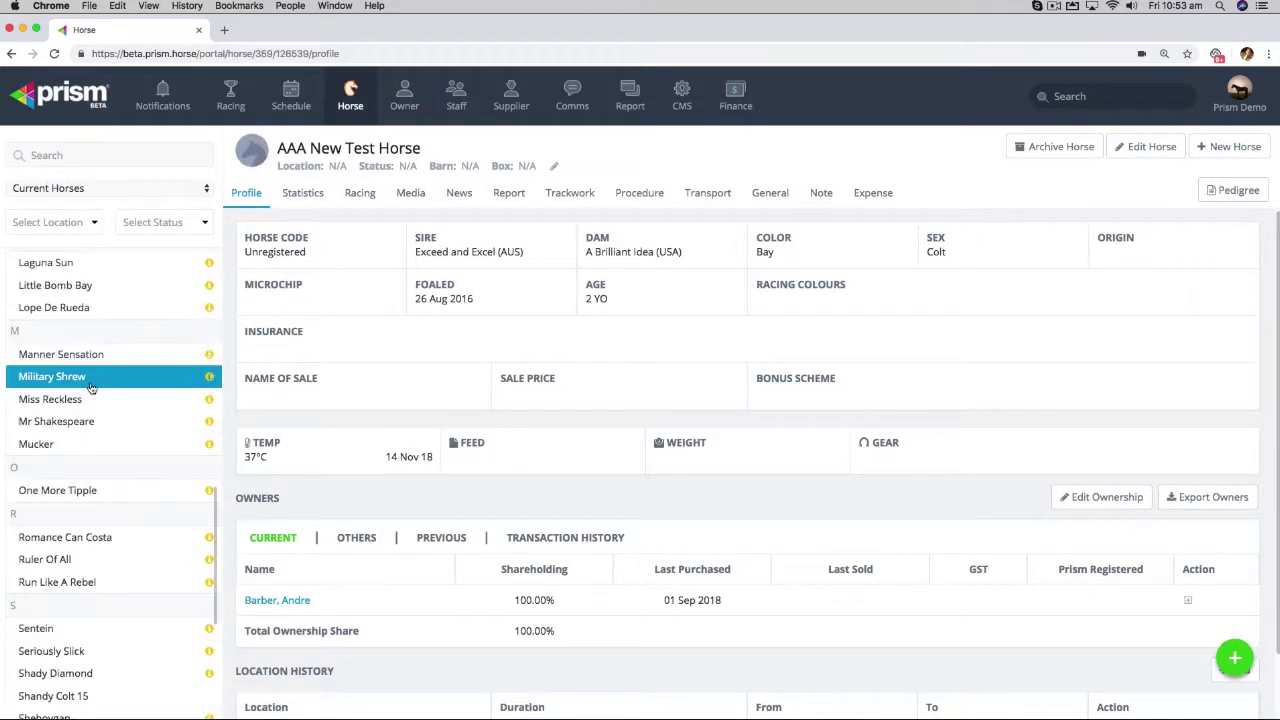
{"action": "left_click", "coordinate": [100, 673]}
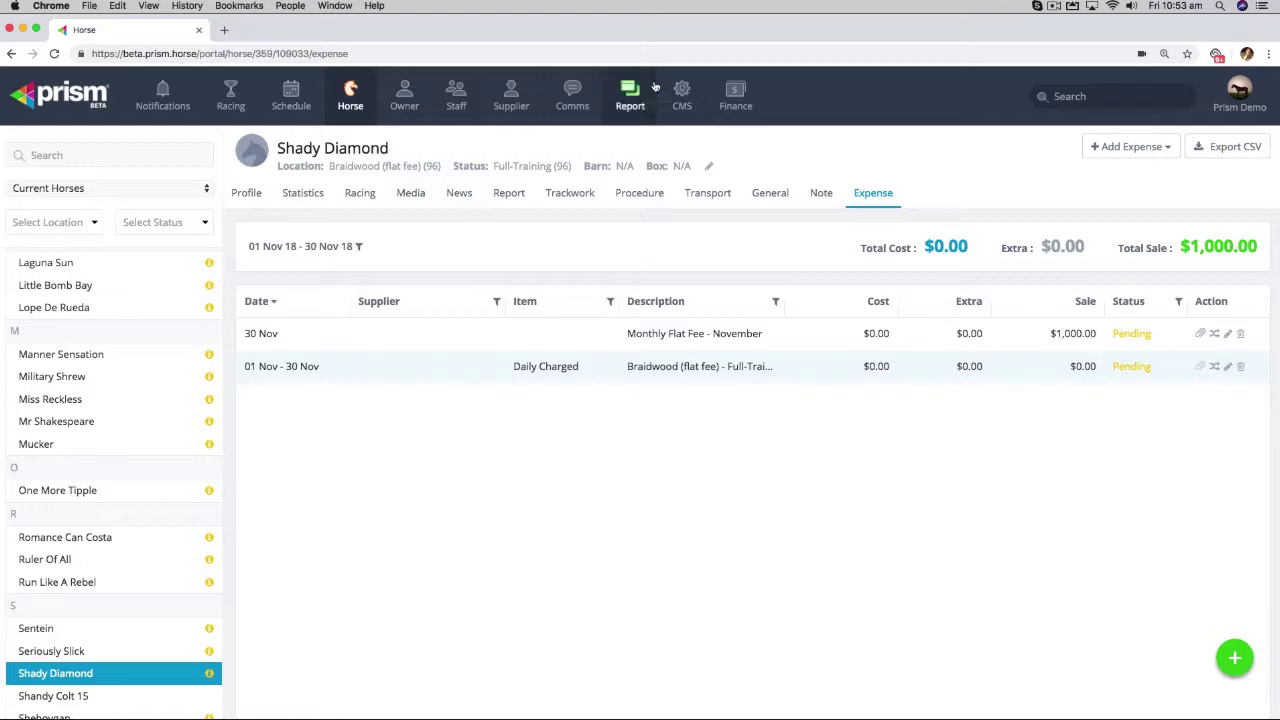
- Open the finance owner costs and check which horses are charged to the owner listed under M
{"action": "left_click", "coordinate": [730, 100]}
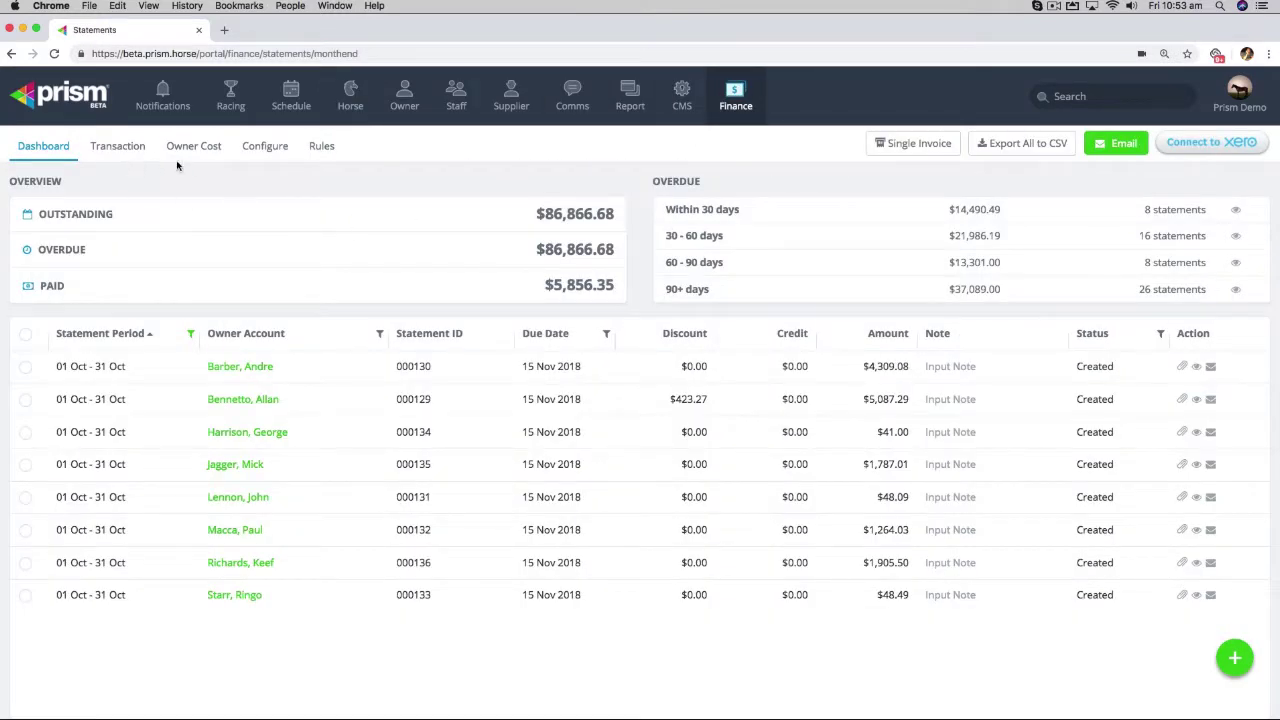
{"action": "left_click", "coordinate": [193, 146]}
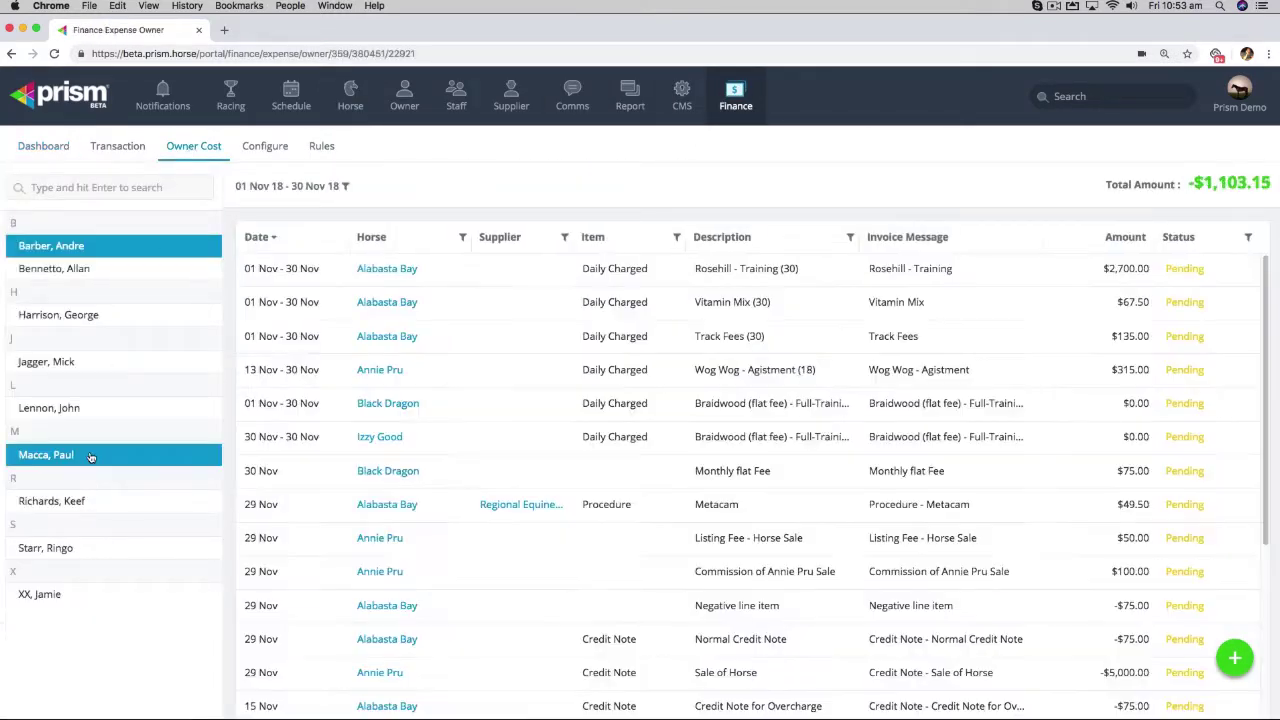
{"action": "left_click", "coordinate": [90, 456]}
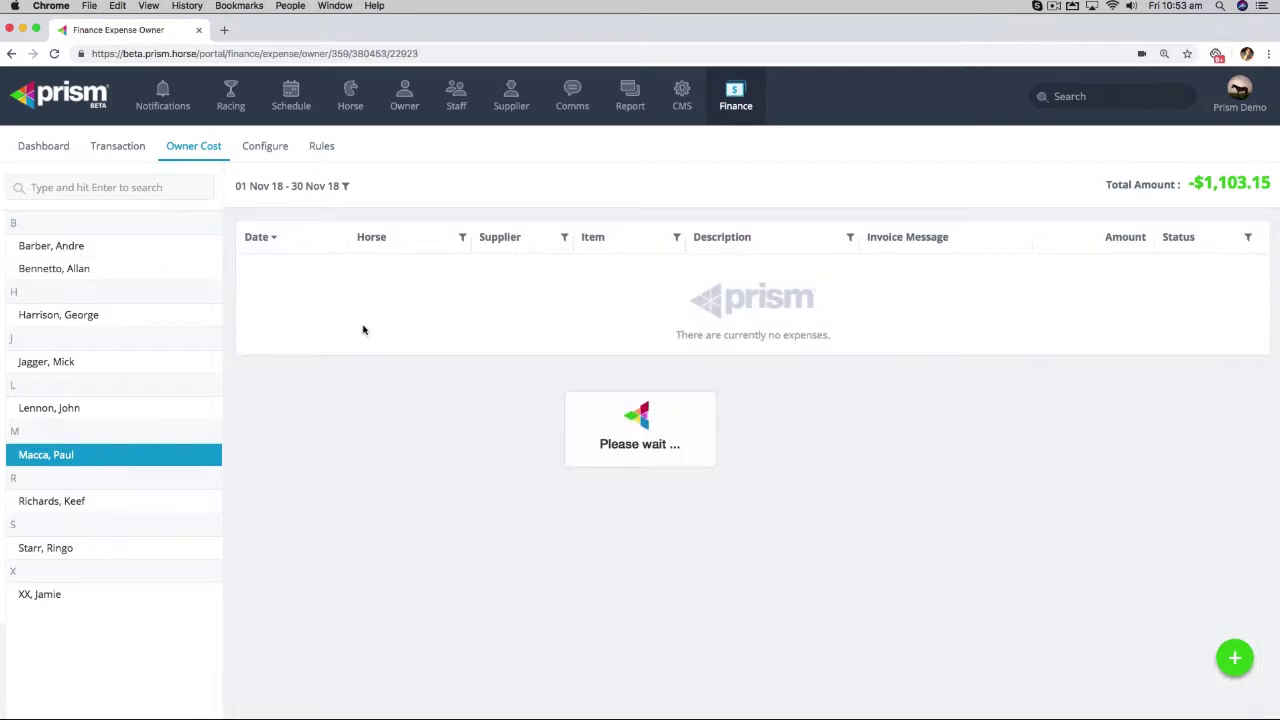
{"action": "left_click", "coordinate": [465, 240]}
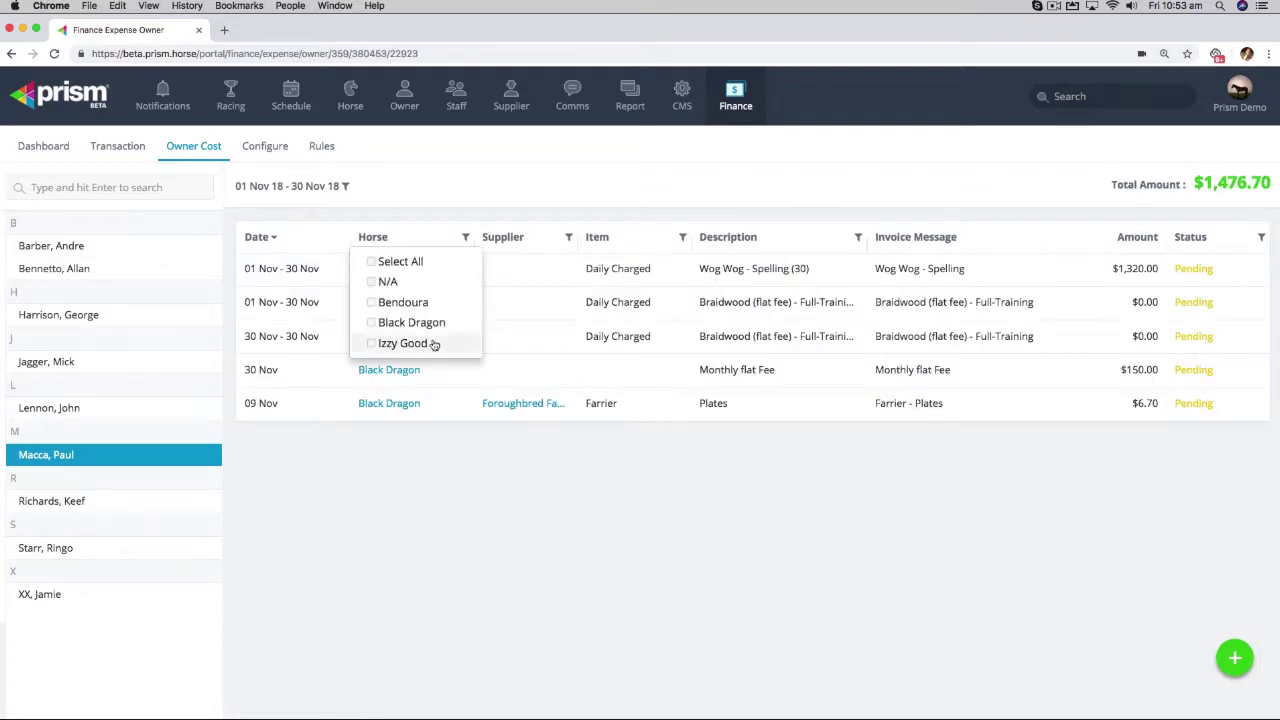
{"action": "left_click", "coordinate": [464, 240]}
{"action": "left_click", "coordinate": [465, 240]}
{"action": "left_click", "coordinate": [464, 242]}
- Display Ringo Starr's owner costs and filter them to the horse Shady Diamond
{"action": "left_click", "coordinate": [121, 554]}
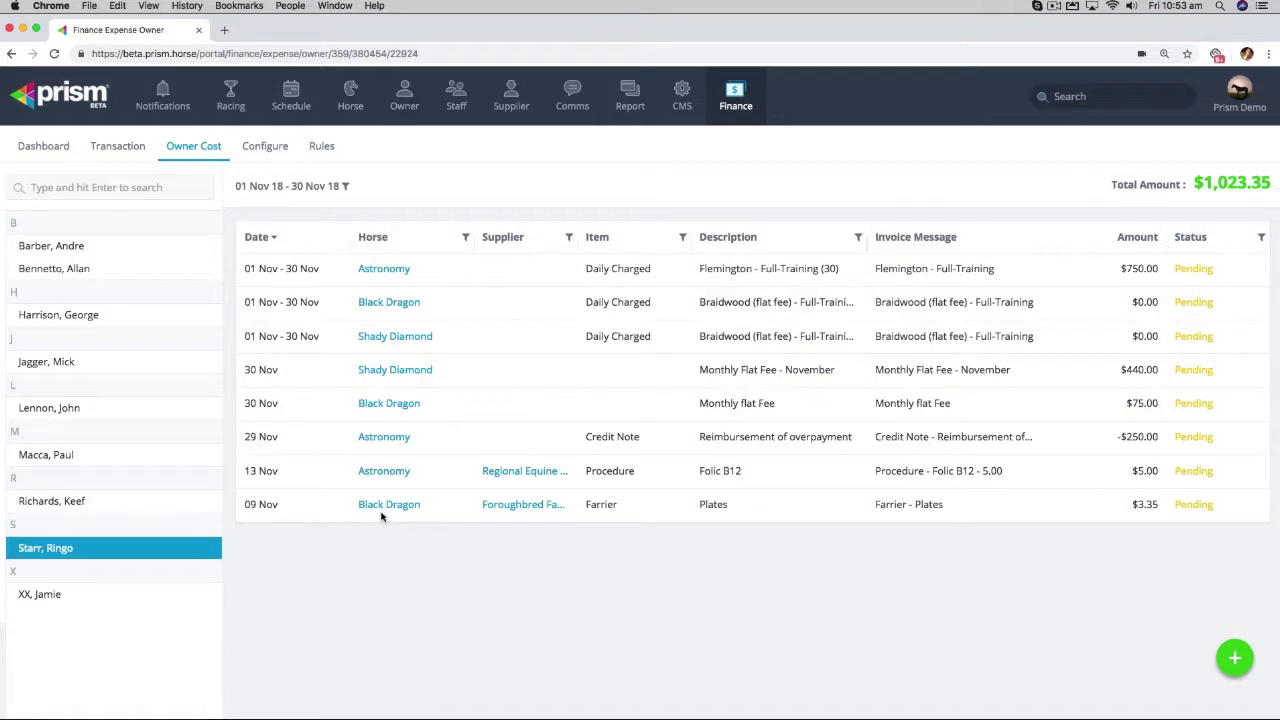
{"action": "left_click", "coordinate": [466, 240]}
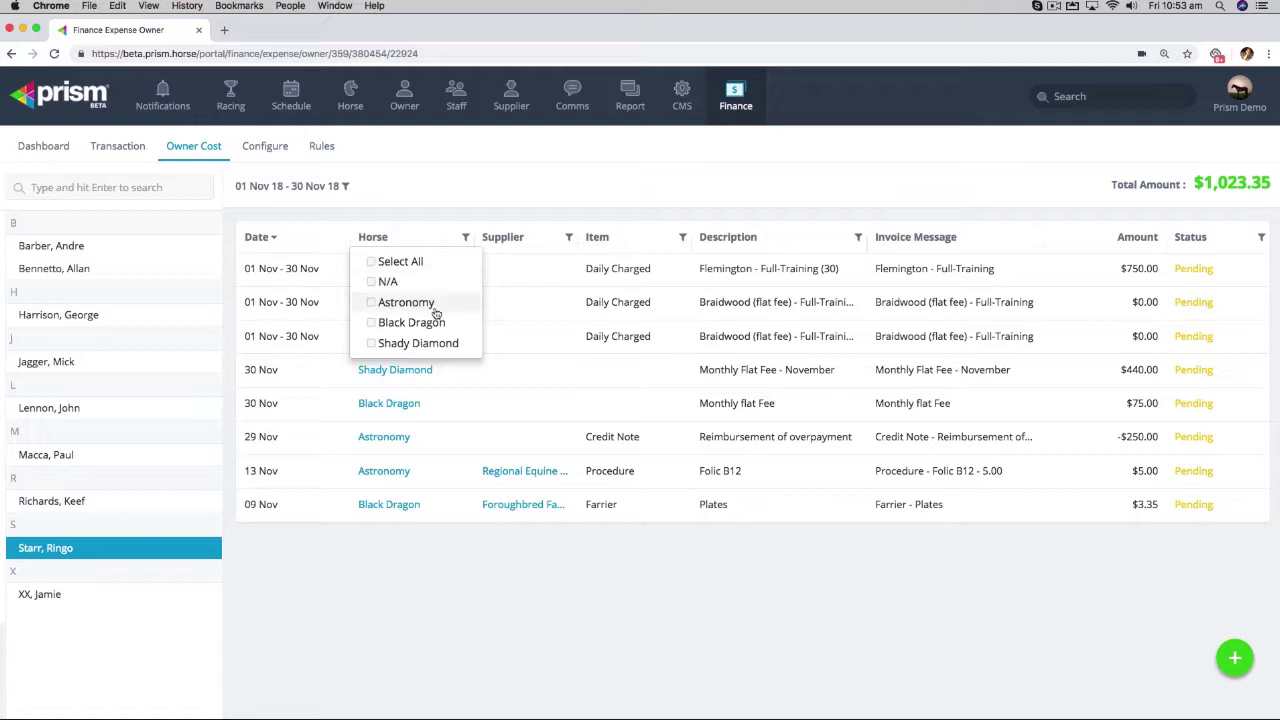
{"action": "left_click", "coordinate": [420, 343]}
{"action": "left_click", "coordinate": [576, 567]}
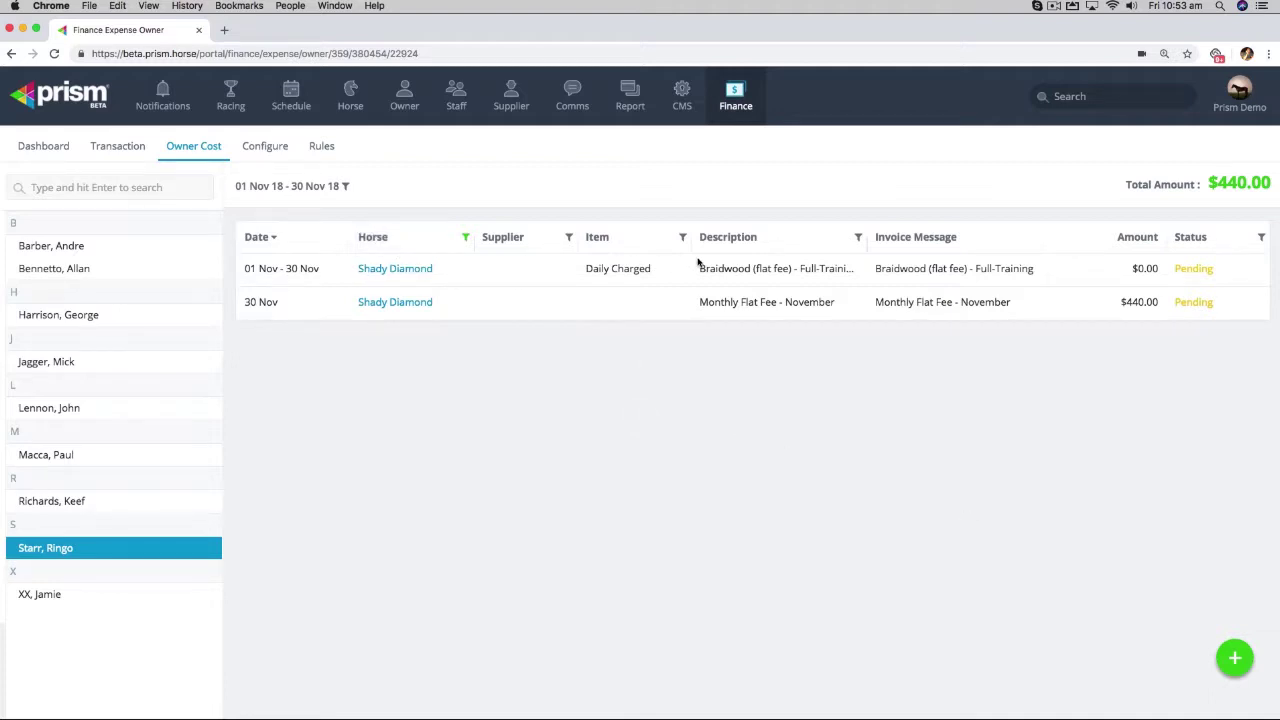
- Examine the invoice messages and amounts of the daily charge and the Monthly Flat Fee - November line
{"action": "left_click_drag", "start_coordinate": [1038, 270], "coordinate": [1057, 248]}
{"action": "left_click_drag", "start_coordinate": [1130, 269], "coordinate": [1152, 270]}
{"action": "left_click_drag", "start_coordinate": [1157, 302], "coordinate": [972, 323]}
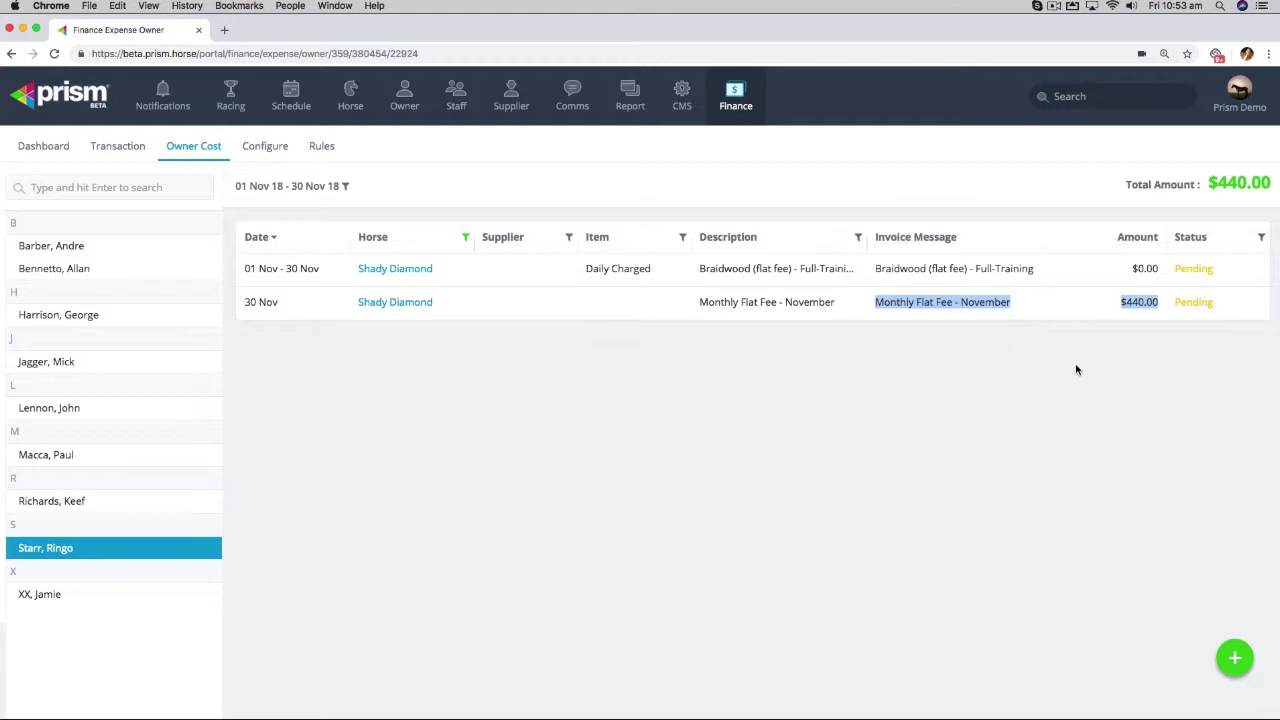